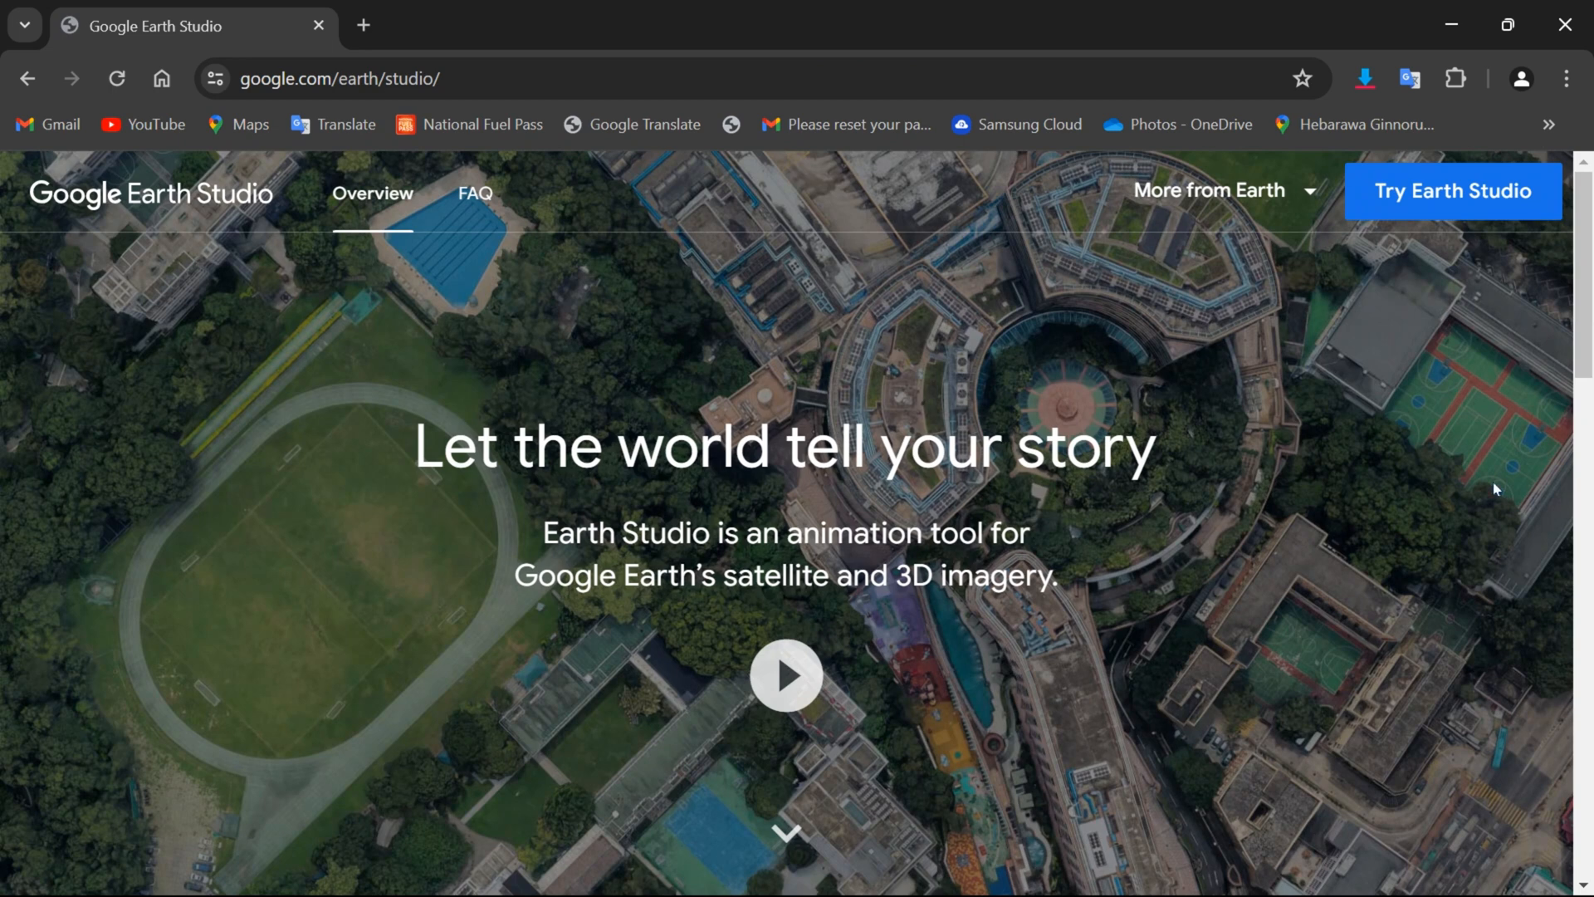
Look through the Earth Studio overview page down to the Inside Earth Studio section.
scroll(1478, 482, down, 1)
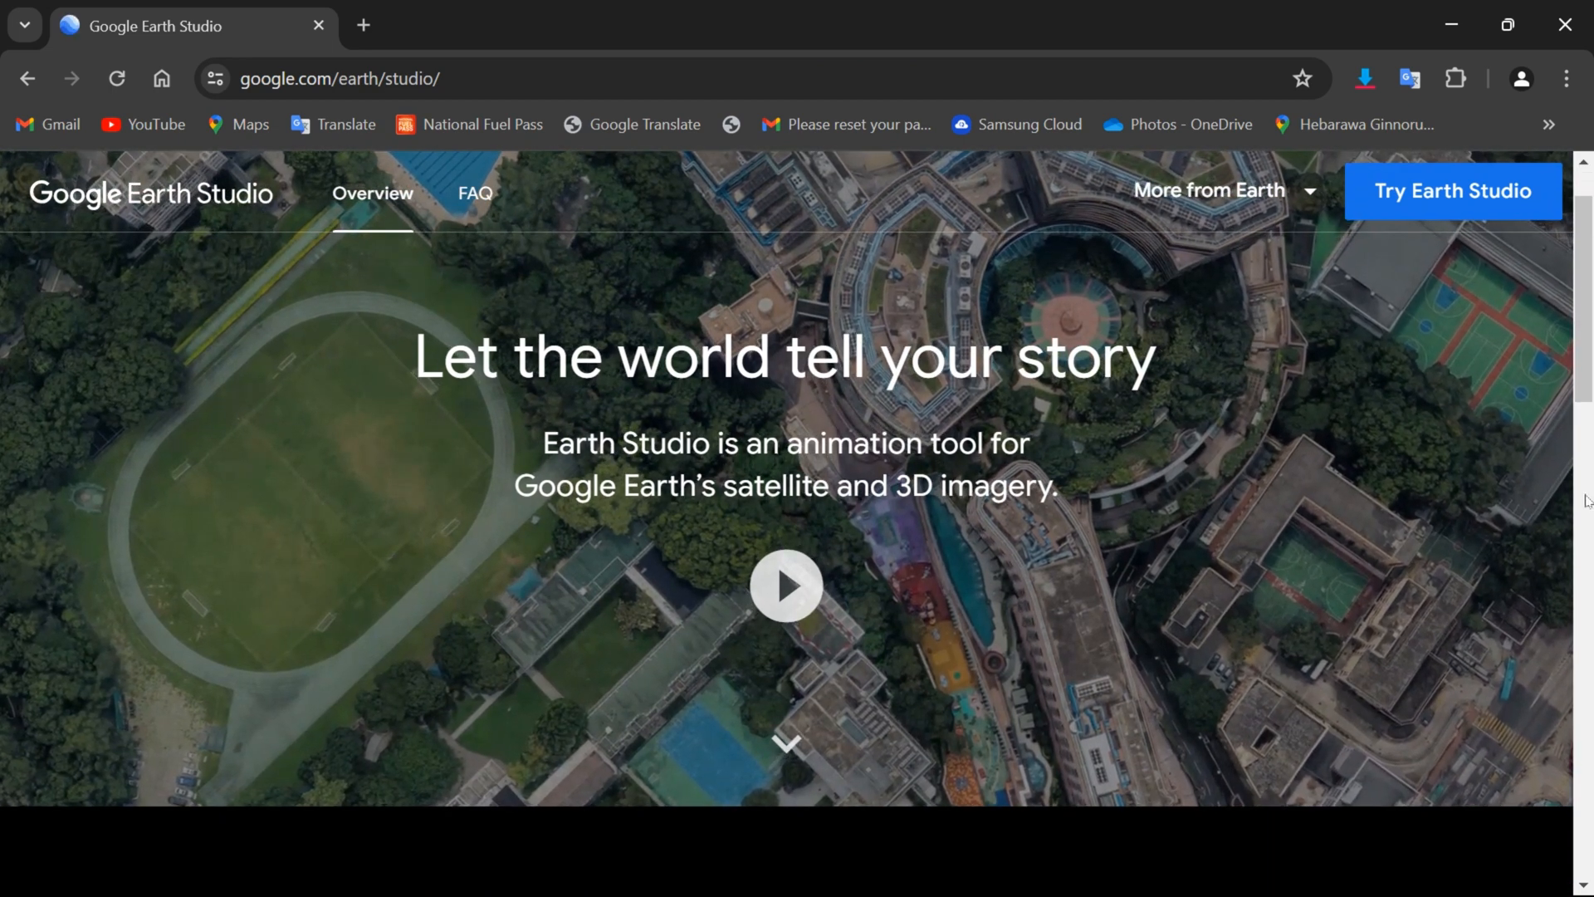
scroll(1586, 500, down, 3)
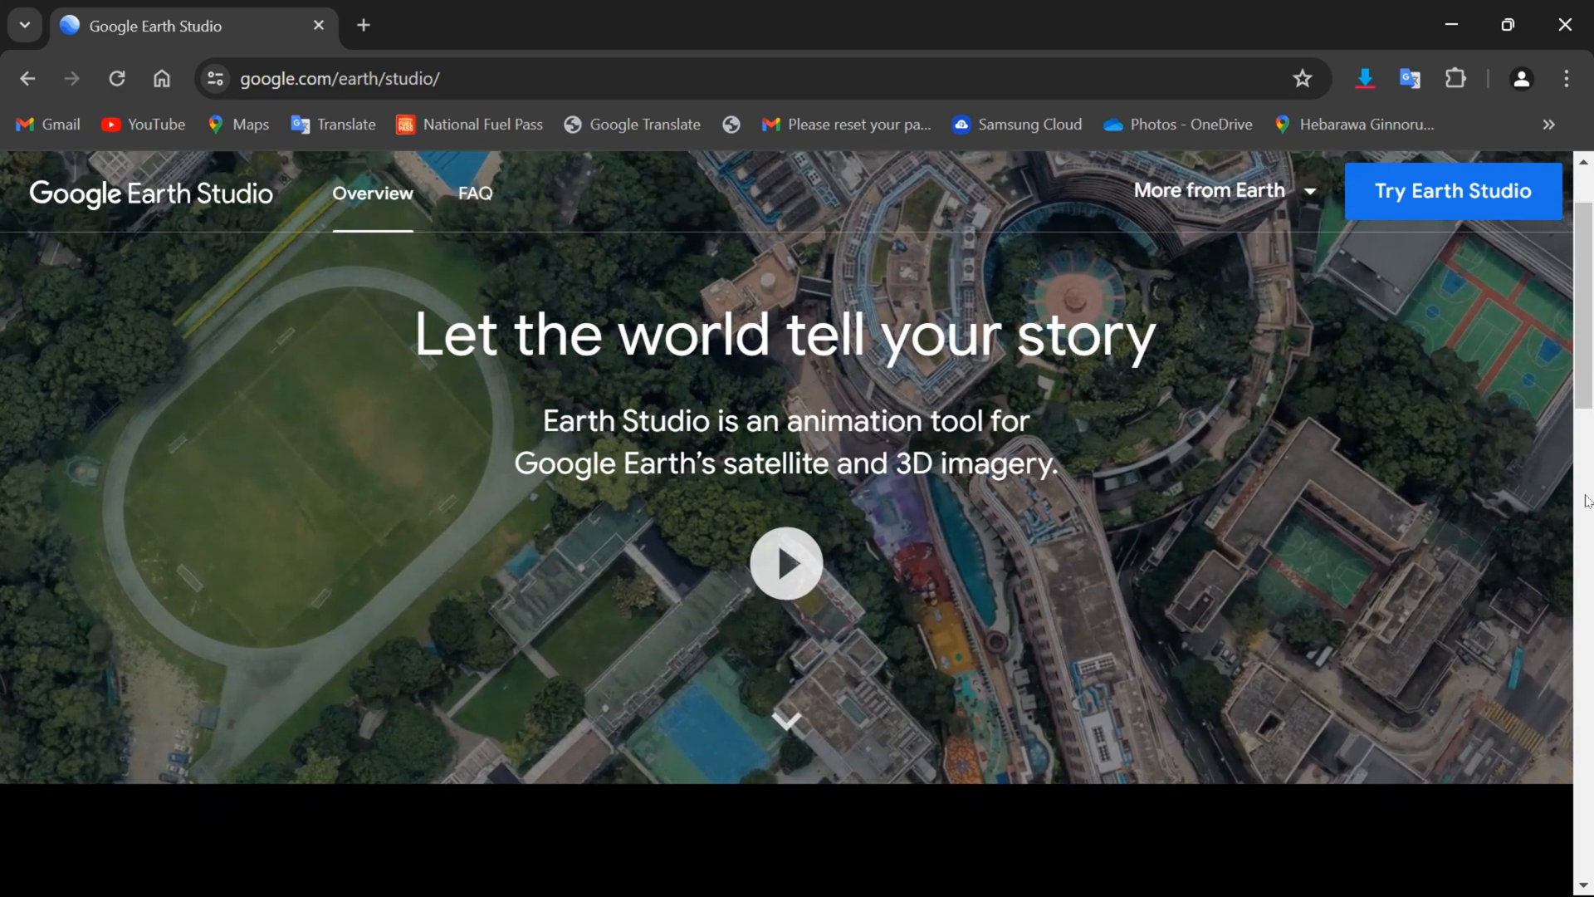
scroll(1586, 500, down, 2)
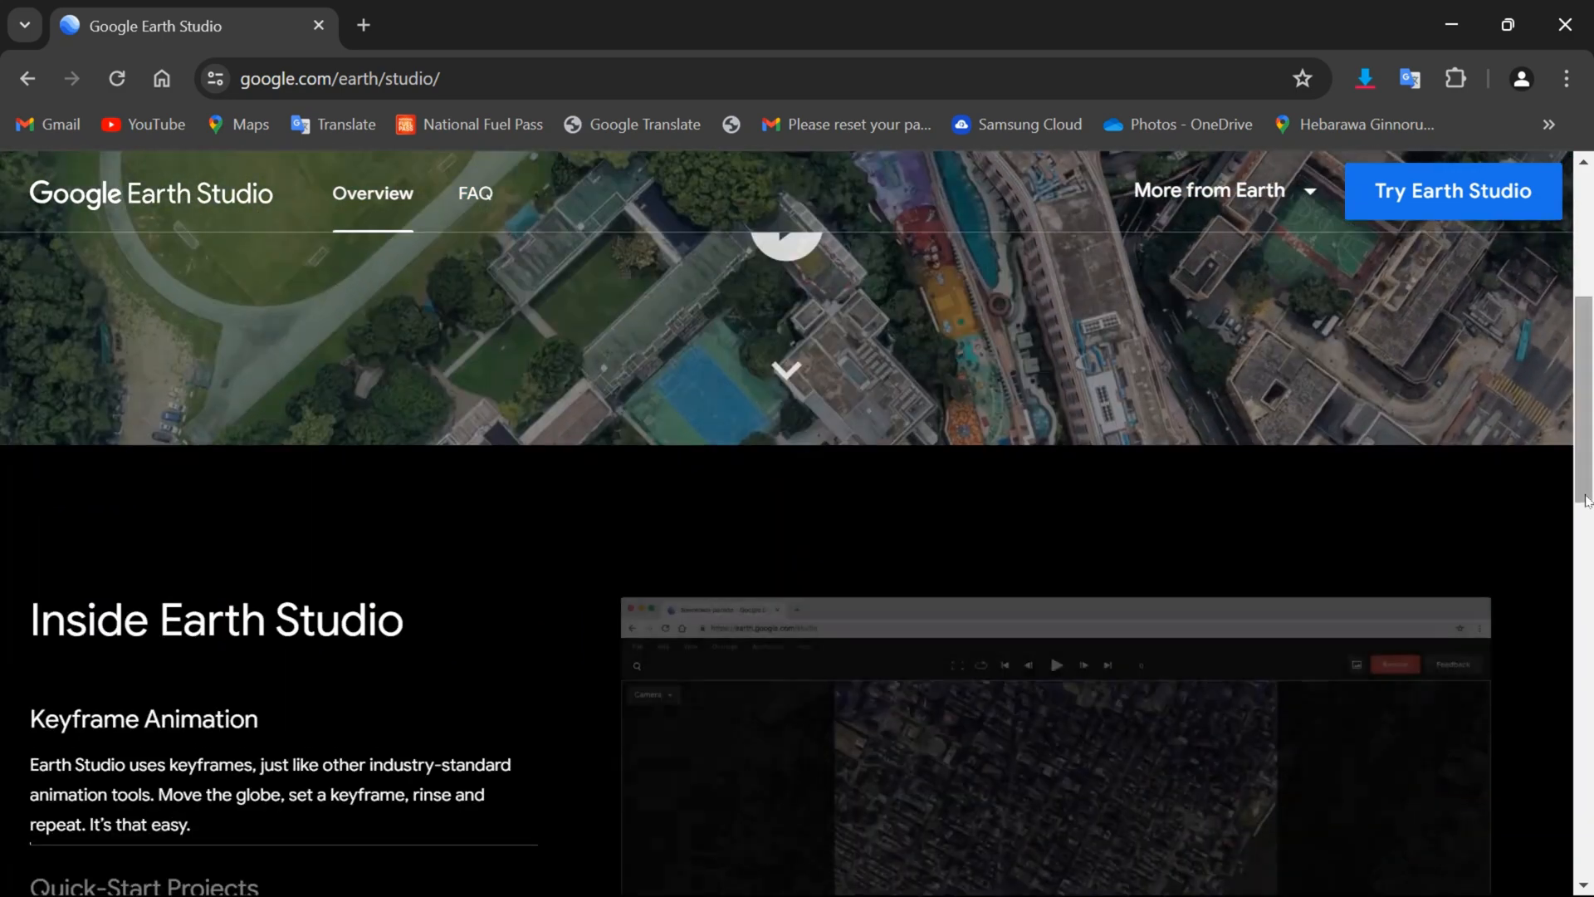
scroll(1586, 500, down, 2)
scroll(1585, 500, down, 2)
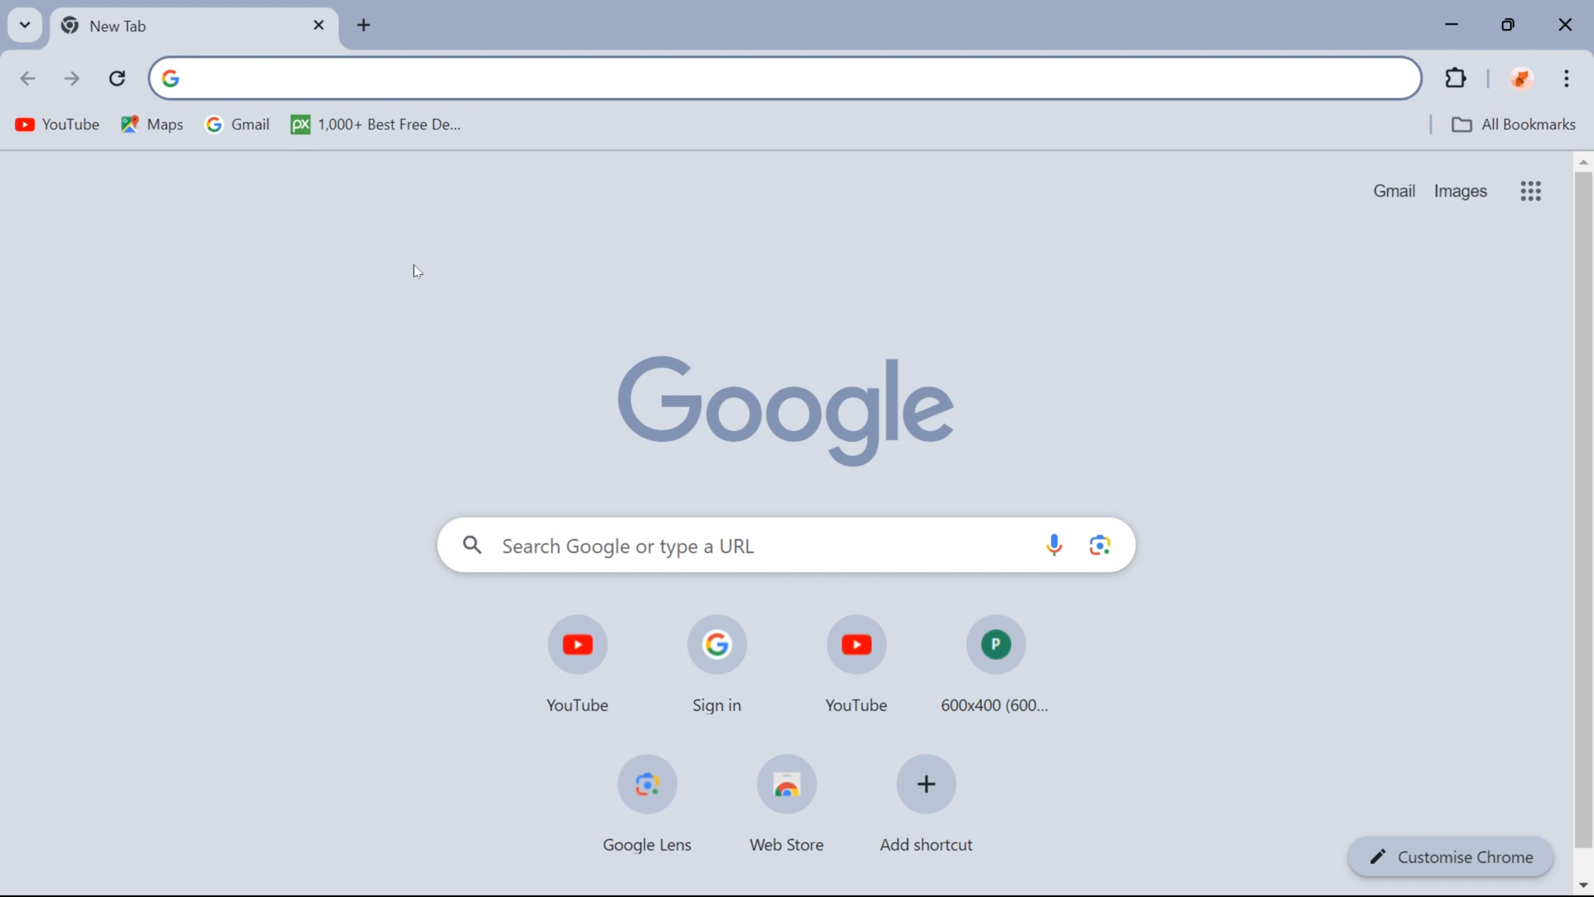
Open earth.google.com/studio and bring up the quick-start project templates.
text(earth.google.com/studio)
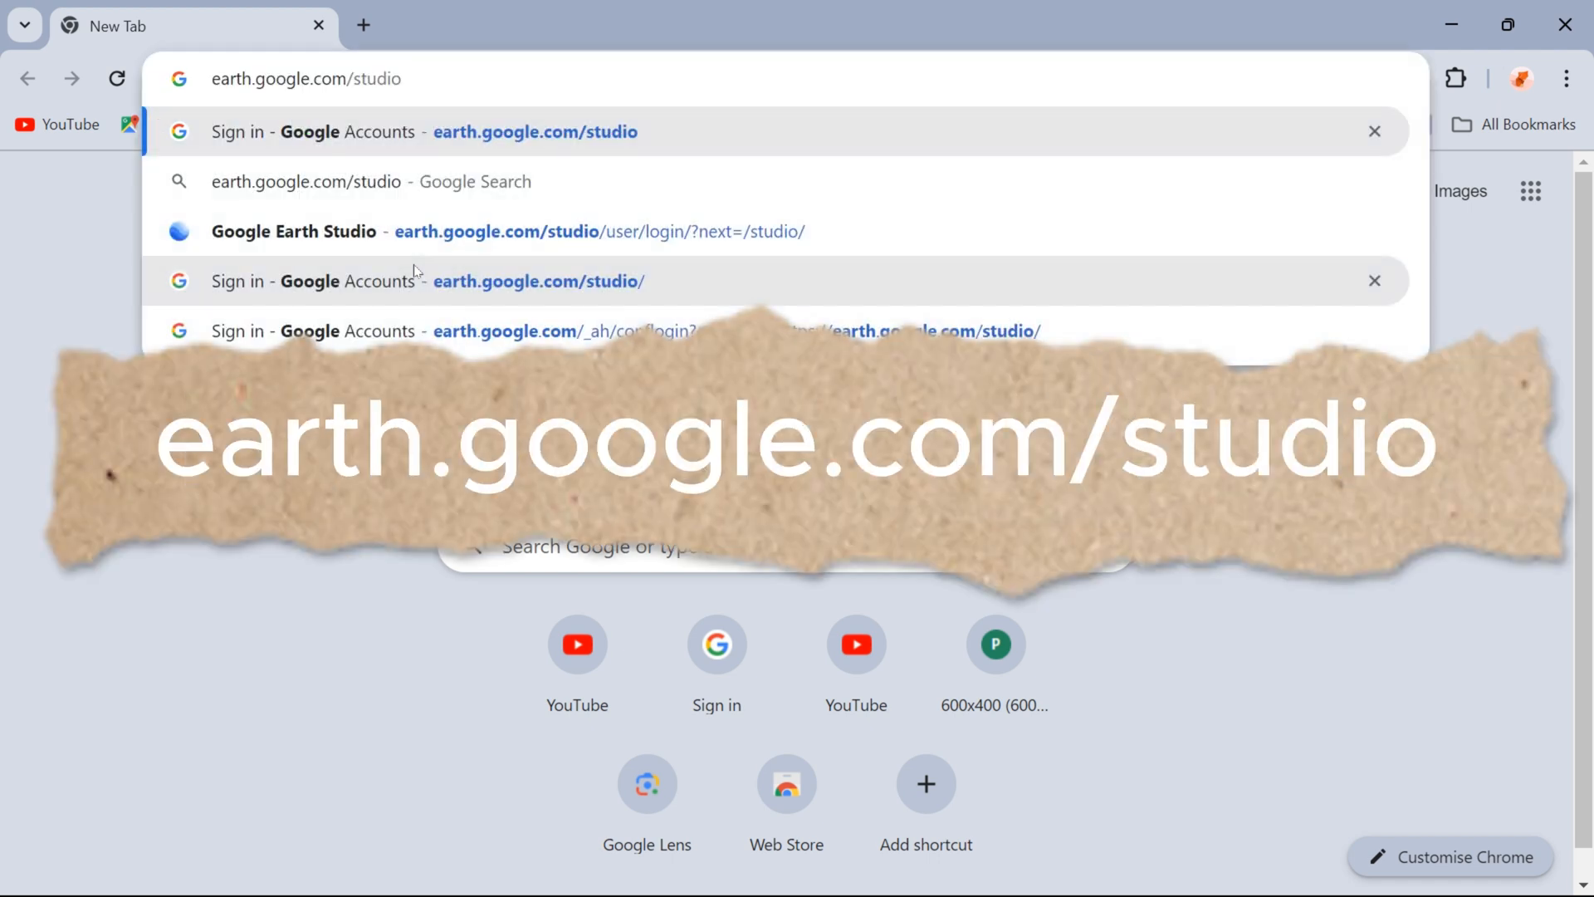
key(Return)
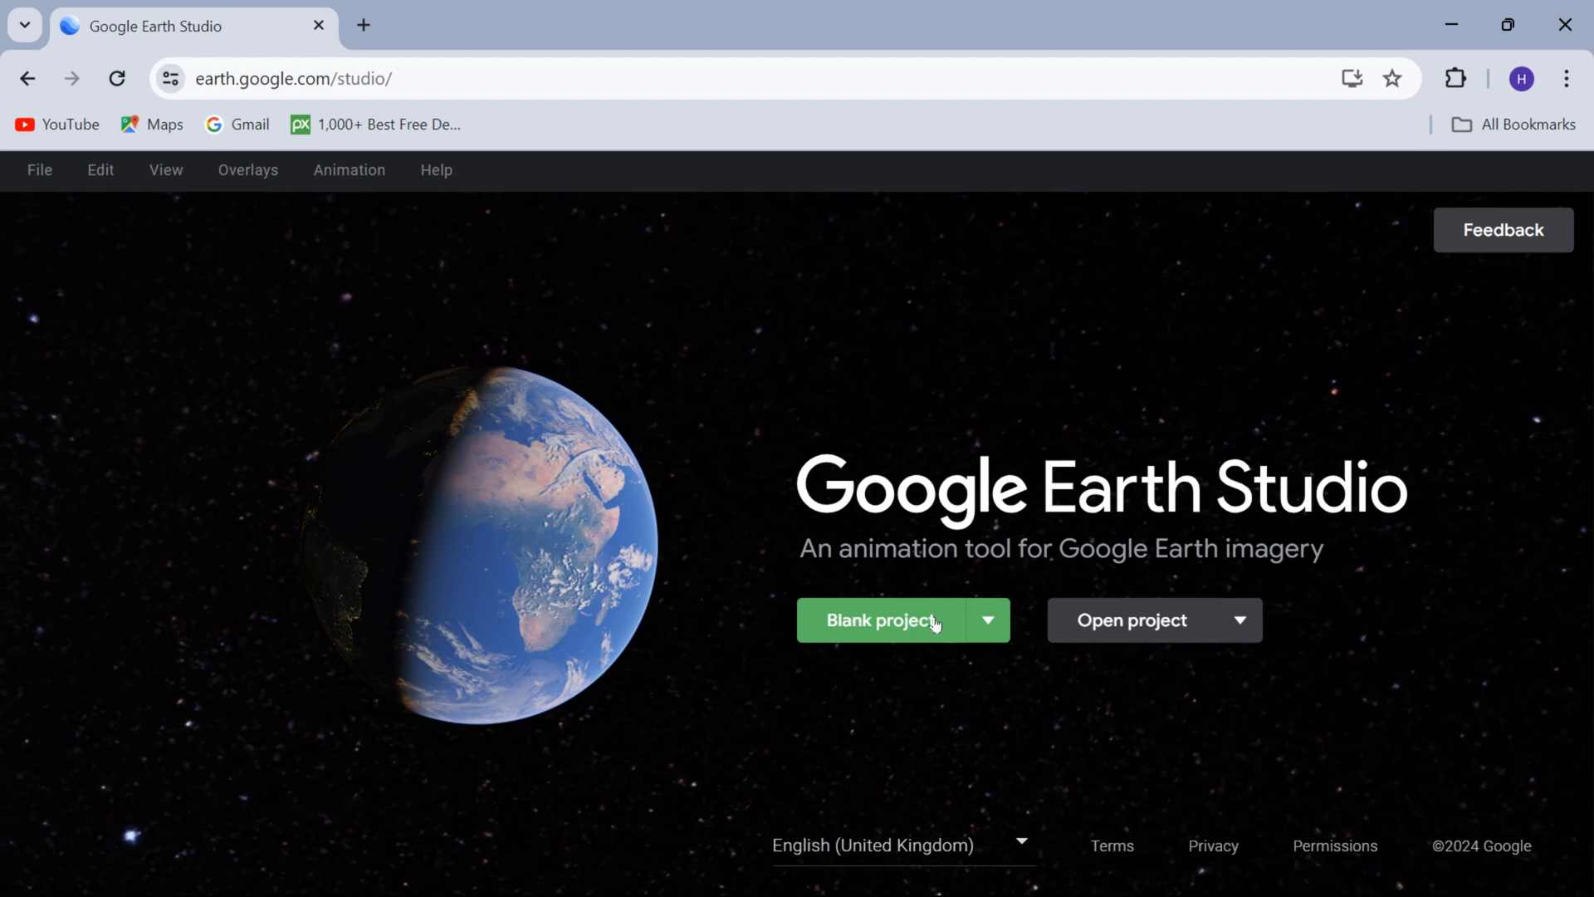
click(989, 636)
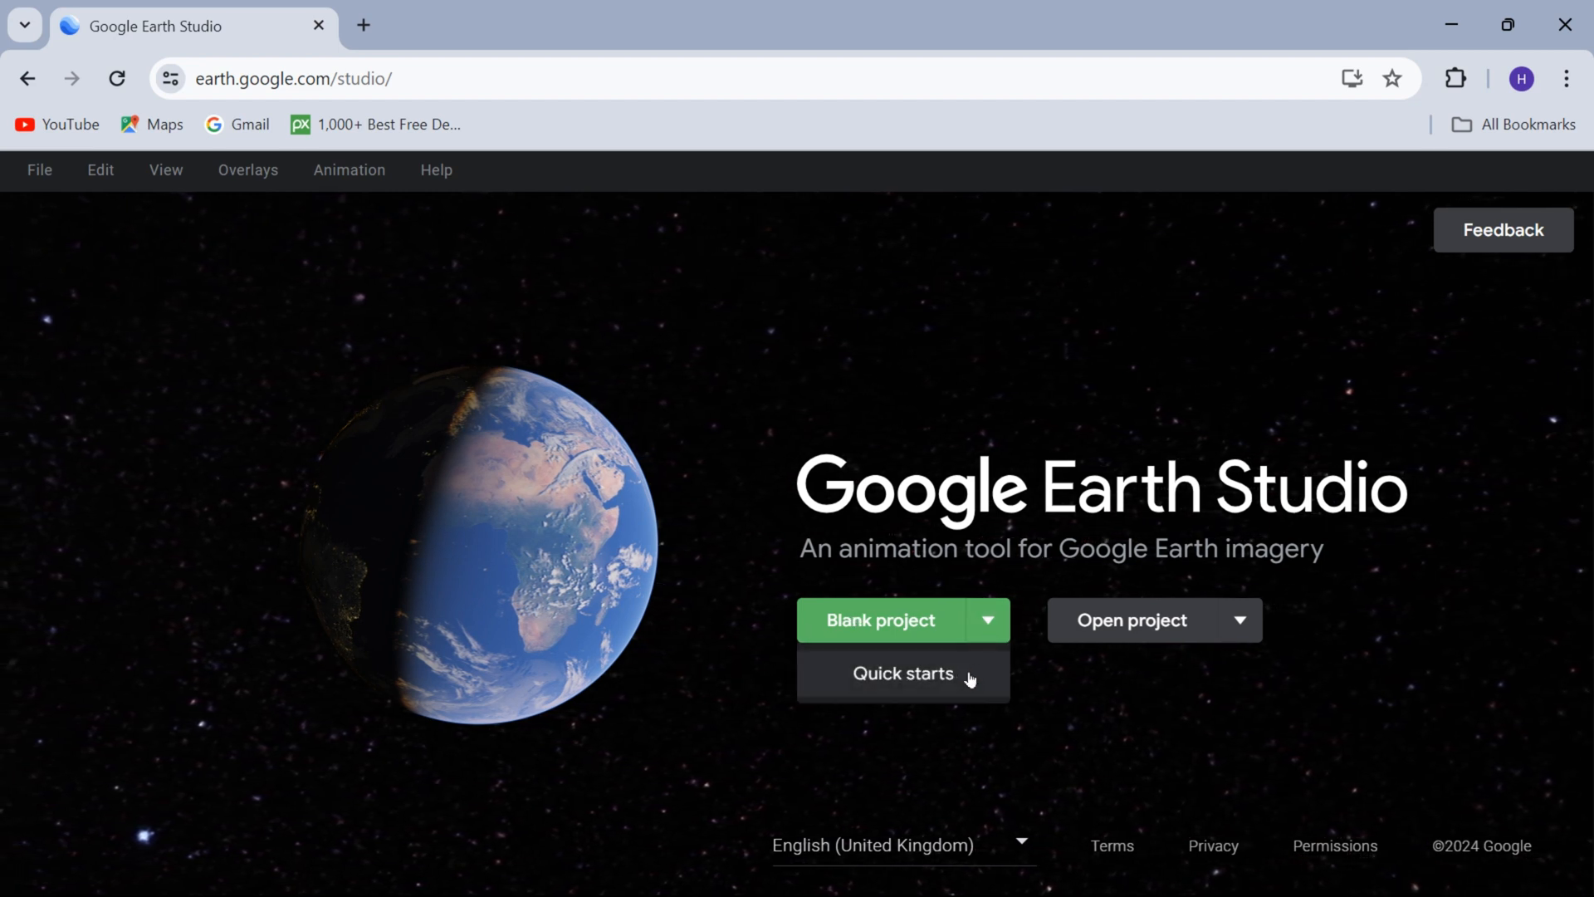
click(966, 683)
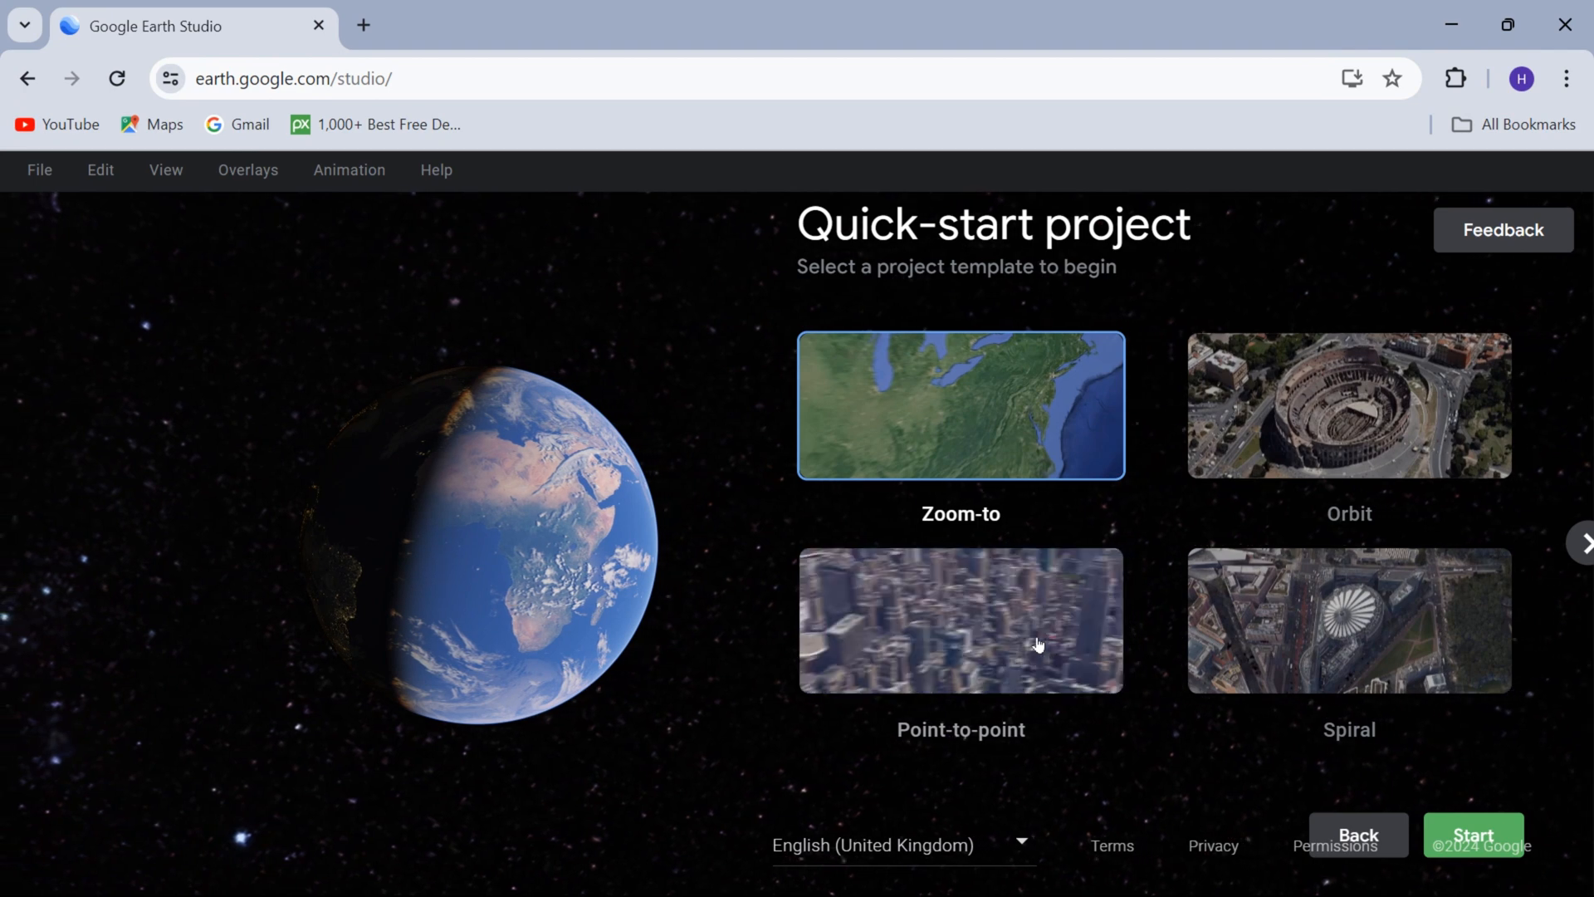
Start a new project from the Fly-to and orbit template.
click(1582, 543)
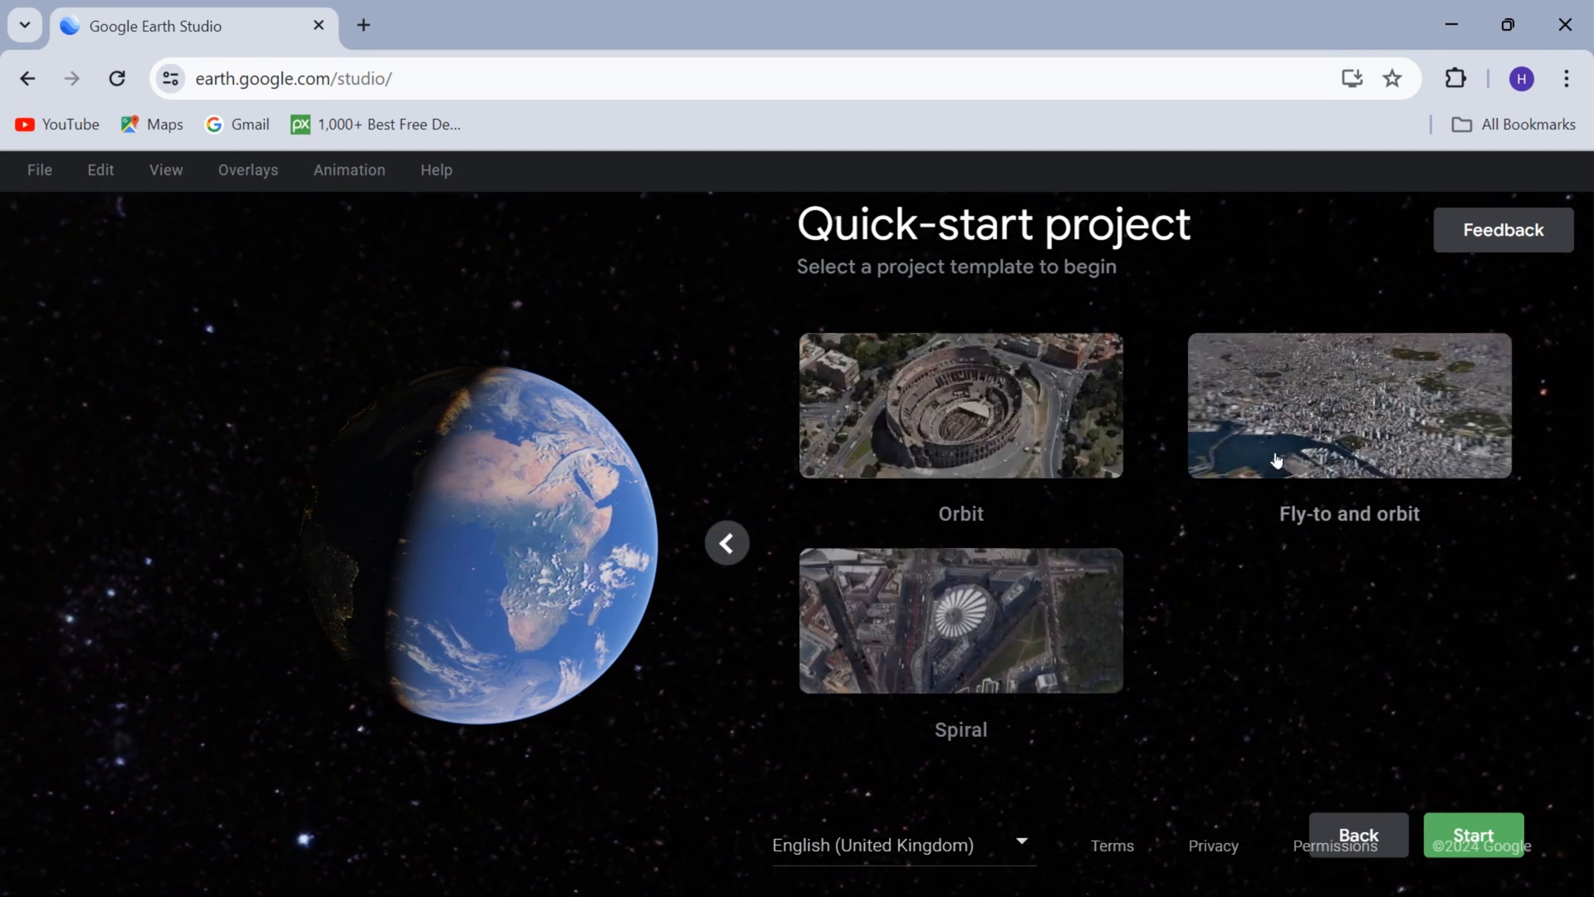
click(1349, 405)
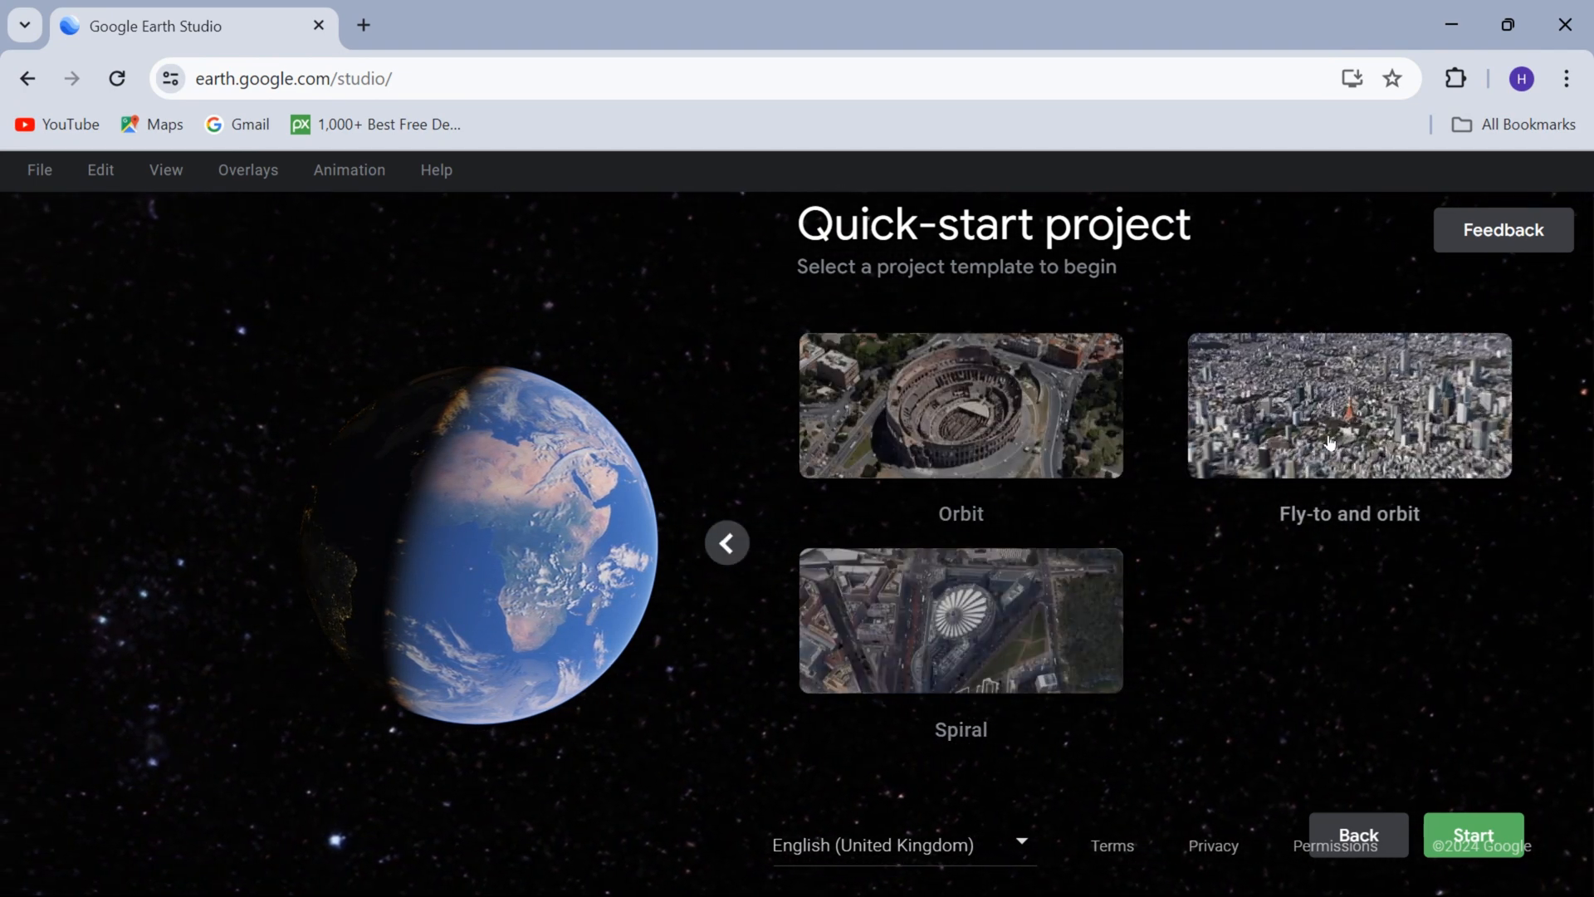
click(1462, 814)
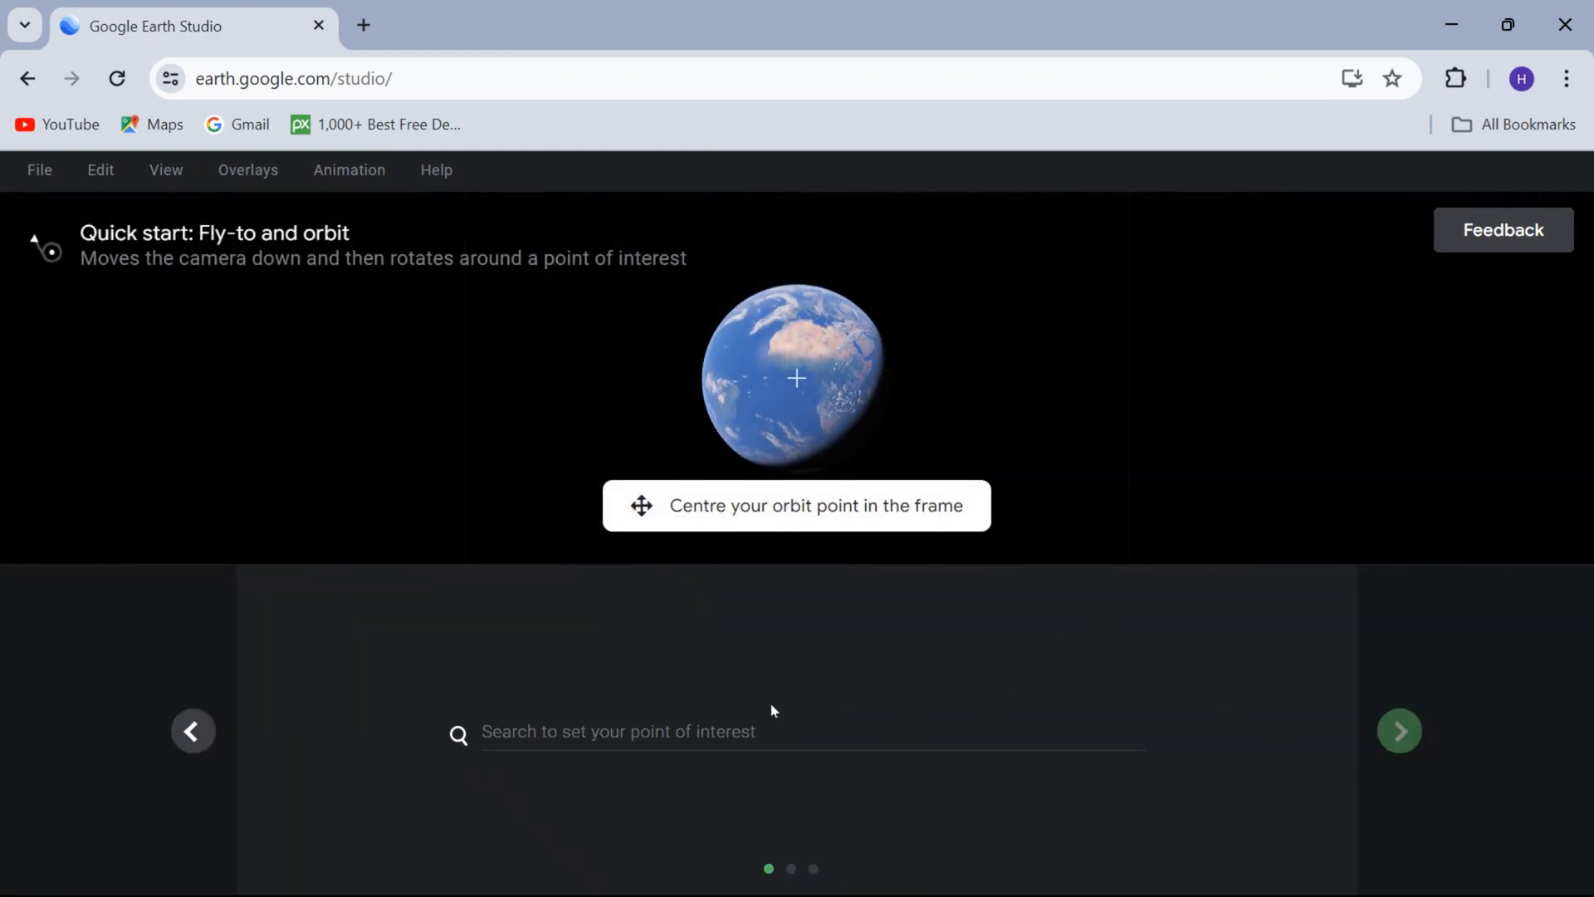
Set the Eiffel Tower in Paris as the orbit point and accept the orbit settings with a 264 m end altitude.
click(700, 729)
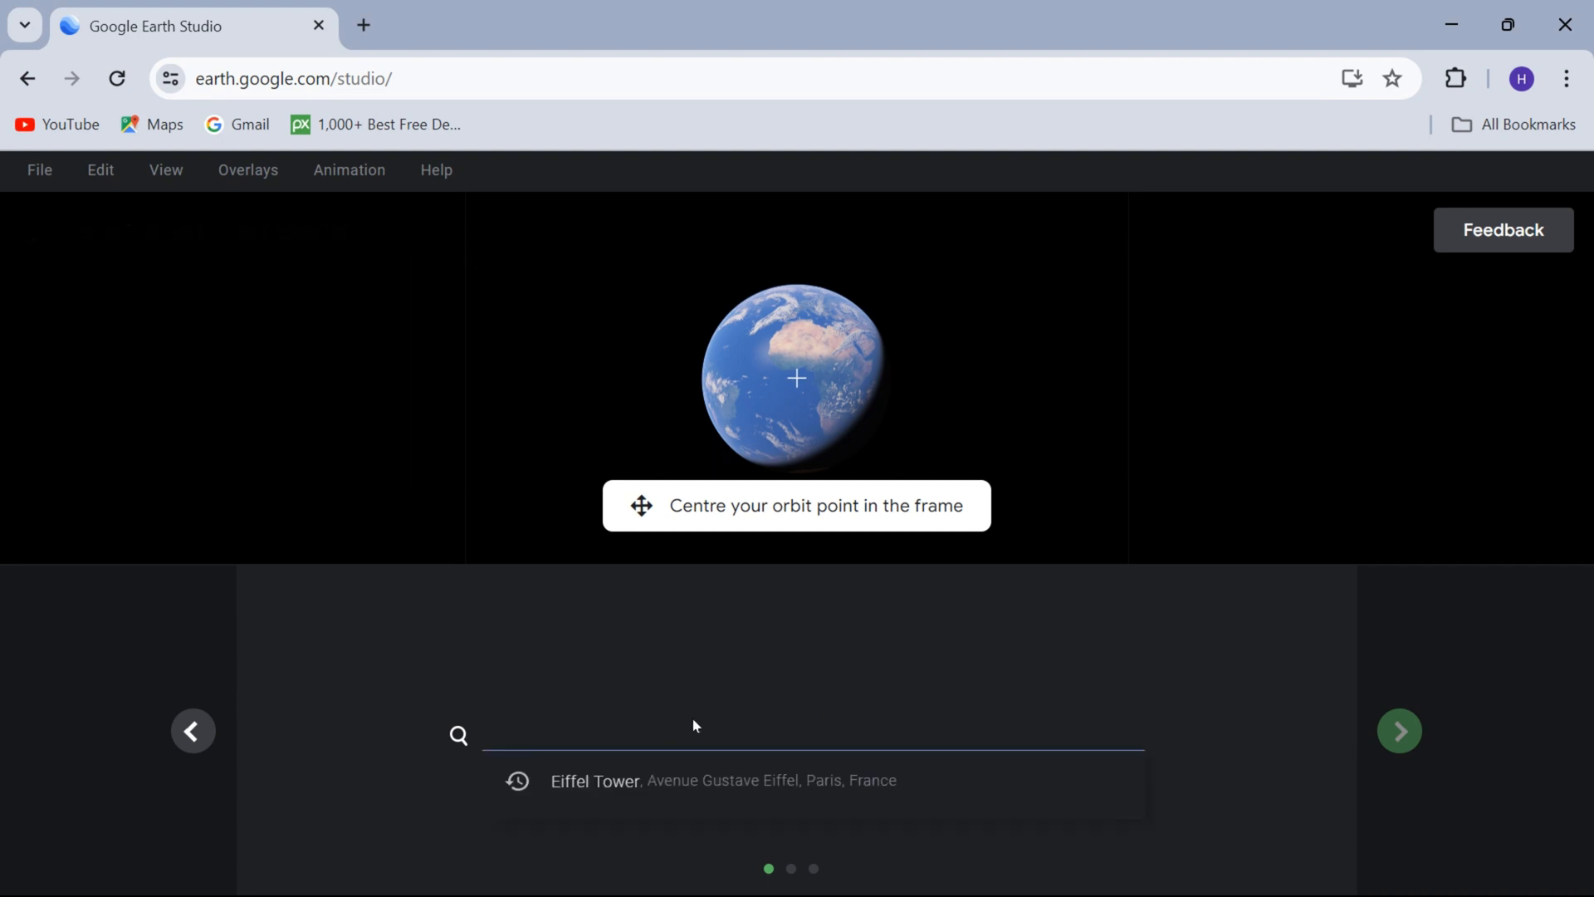
click(742, 785)
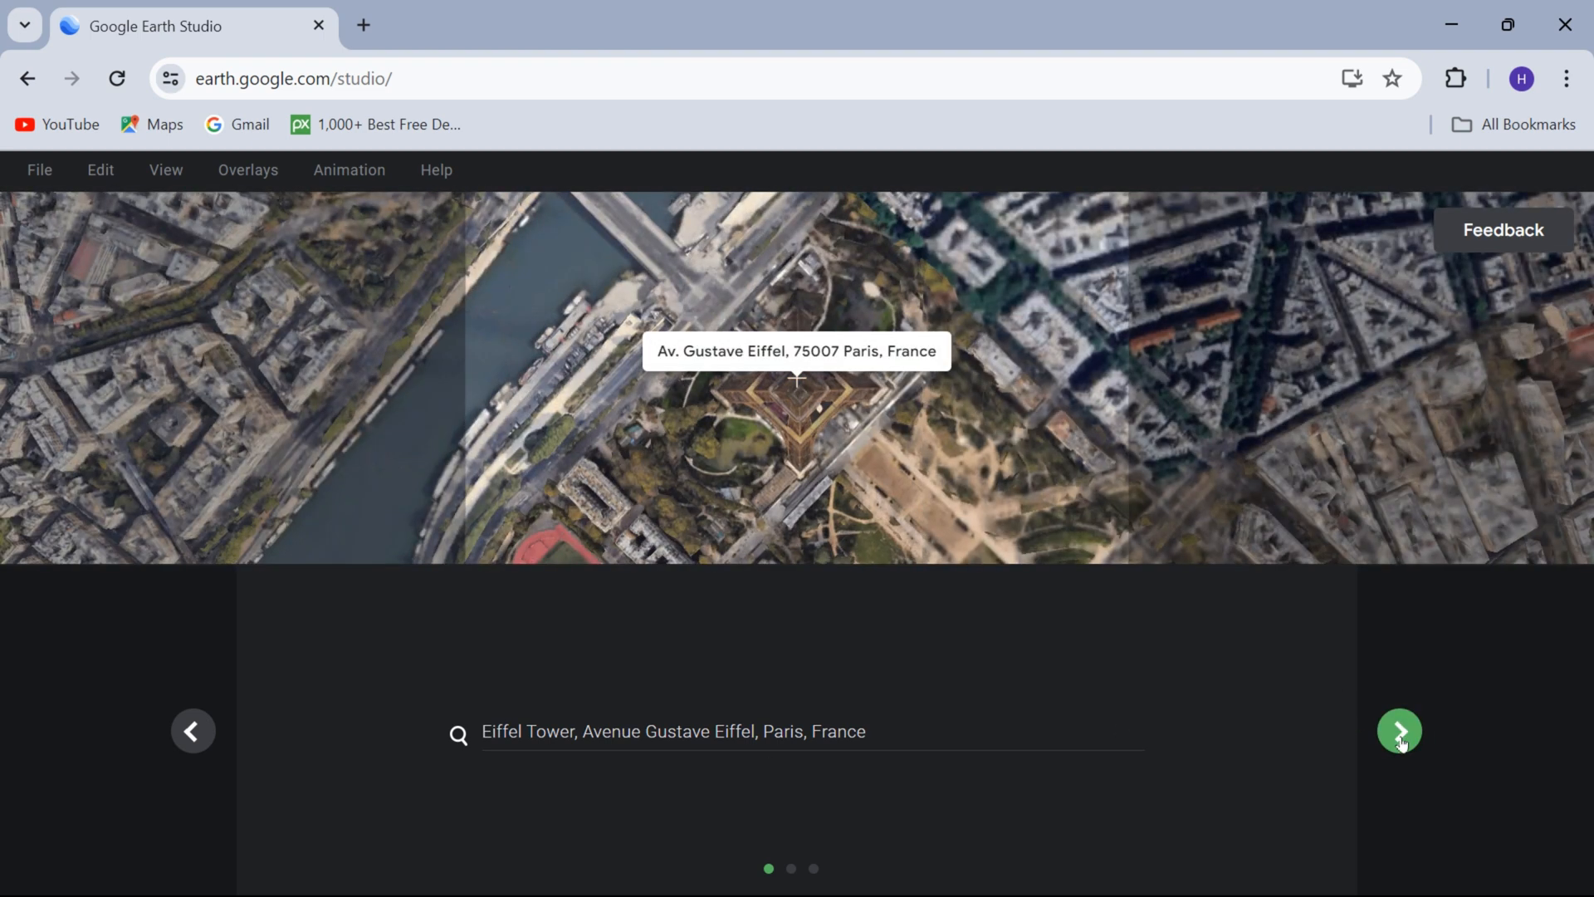
click(1400, 732)
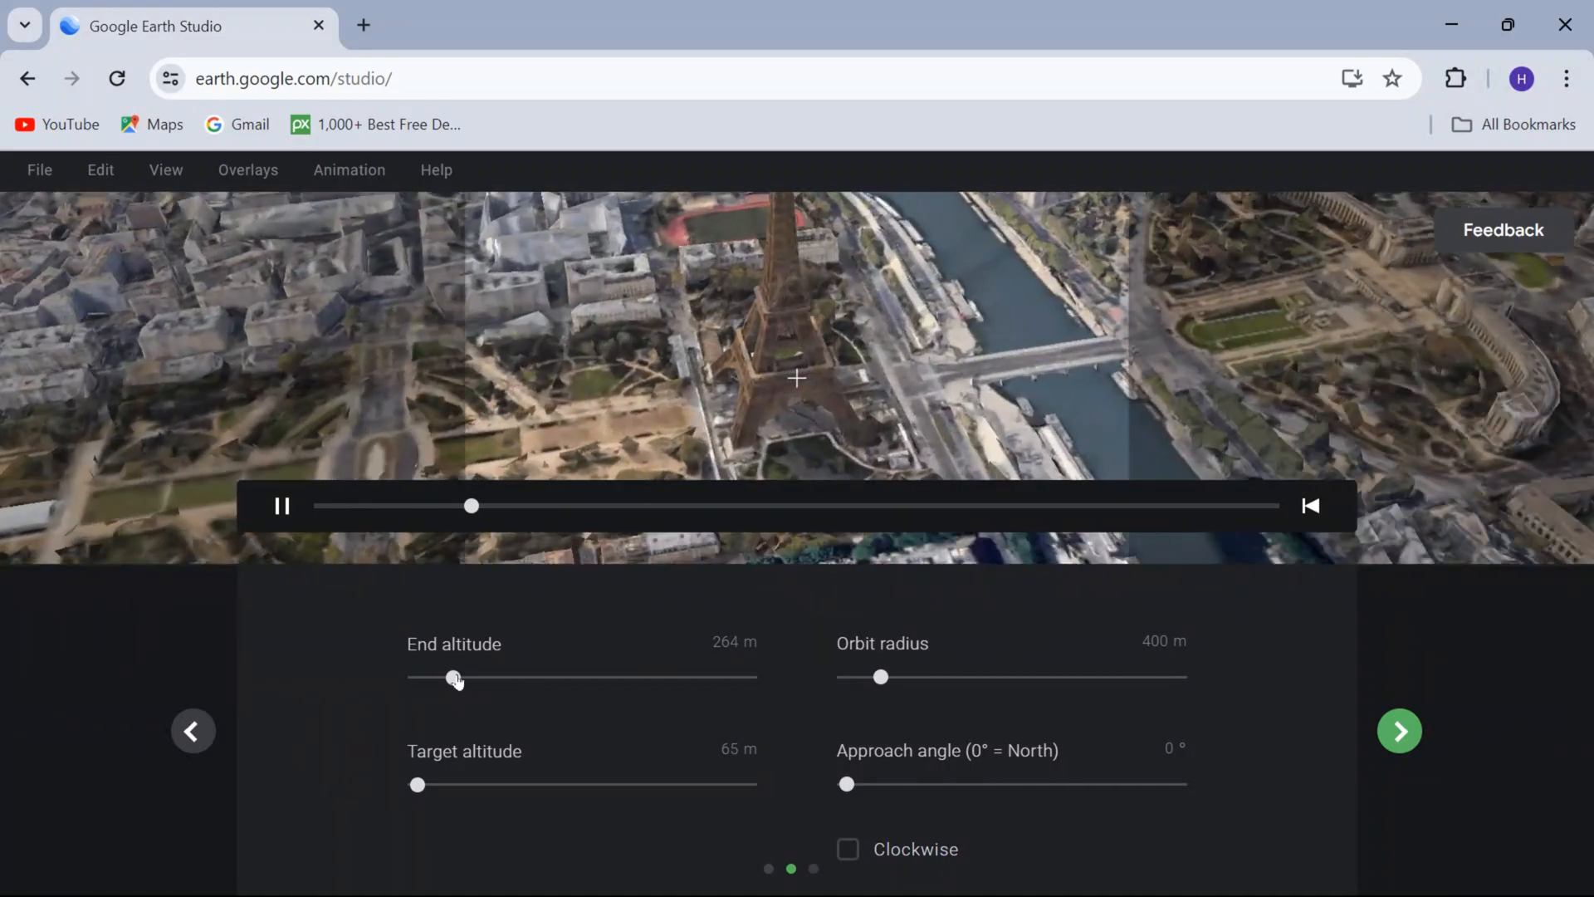
click(455, 677)
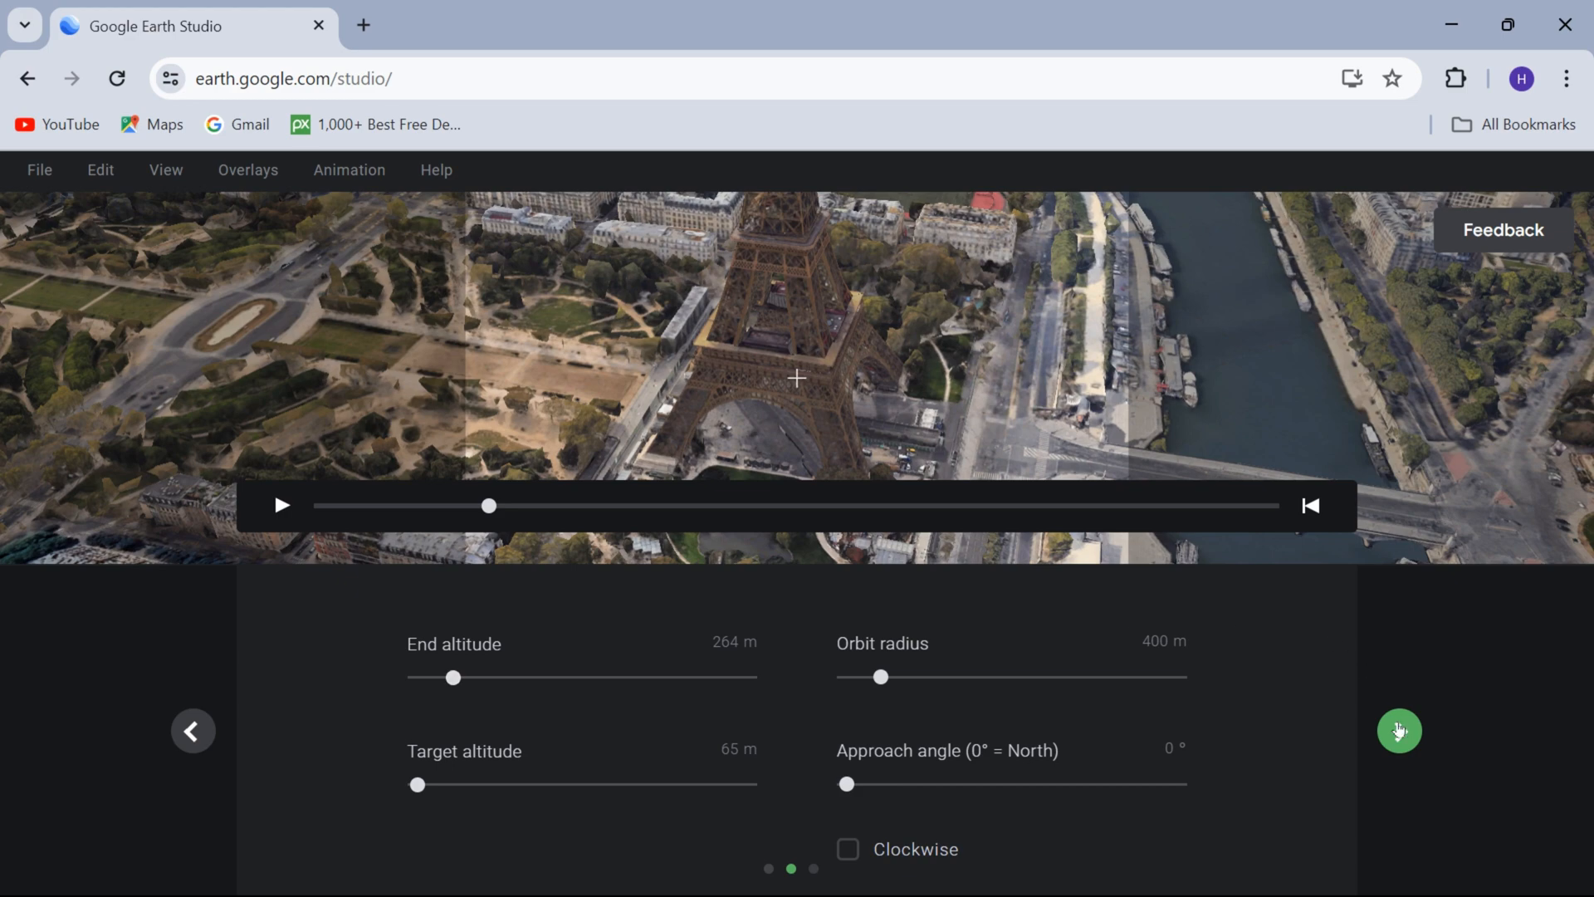
click(1399, 730)
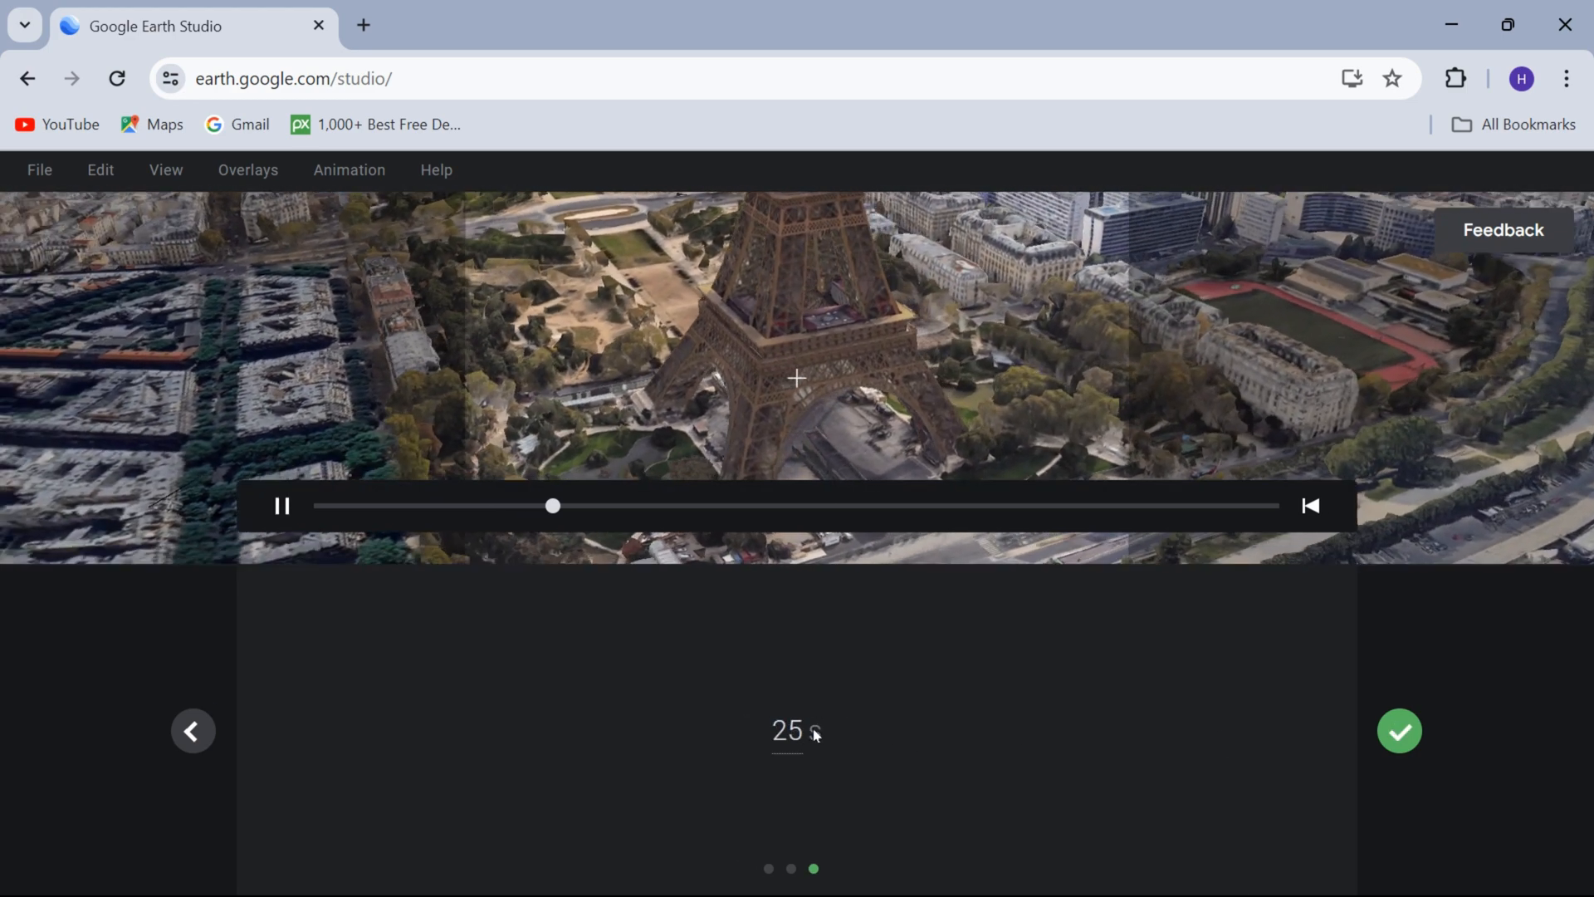
Set the animation's duration to 30 s and finish creating the project.
click(796, 729)
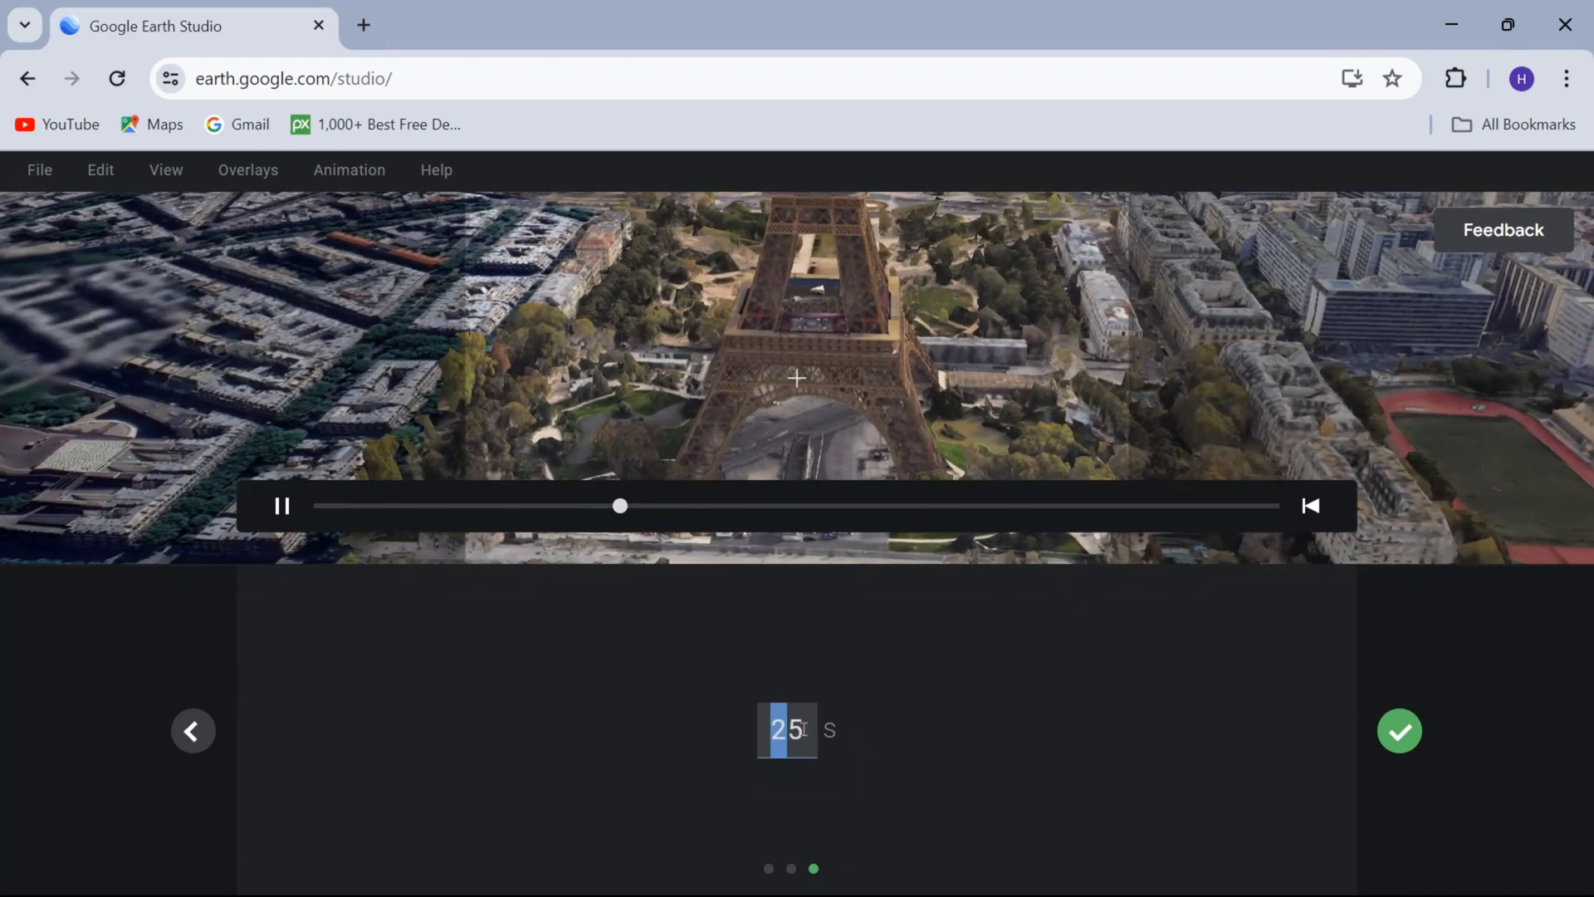
click(804, 731)
key(BackSpace)
key(BackSpace)
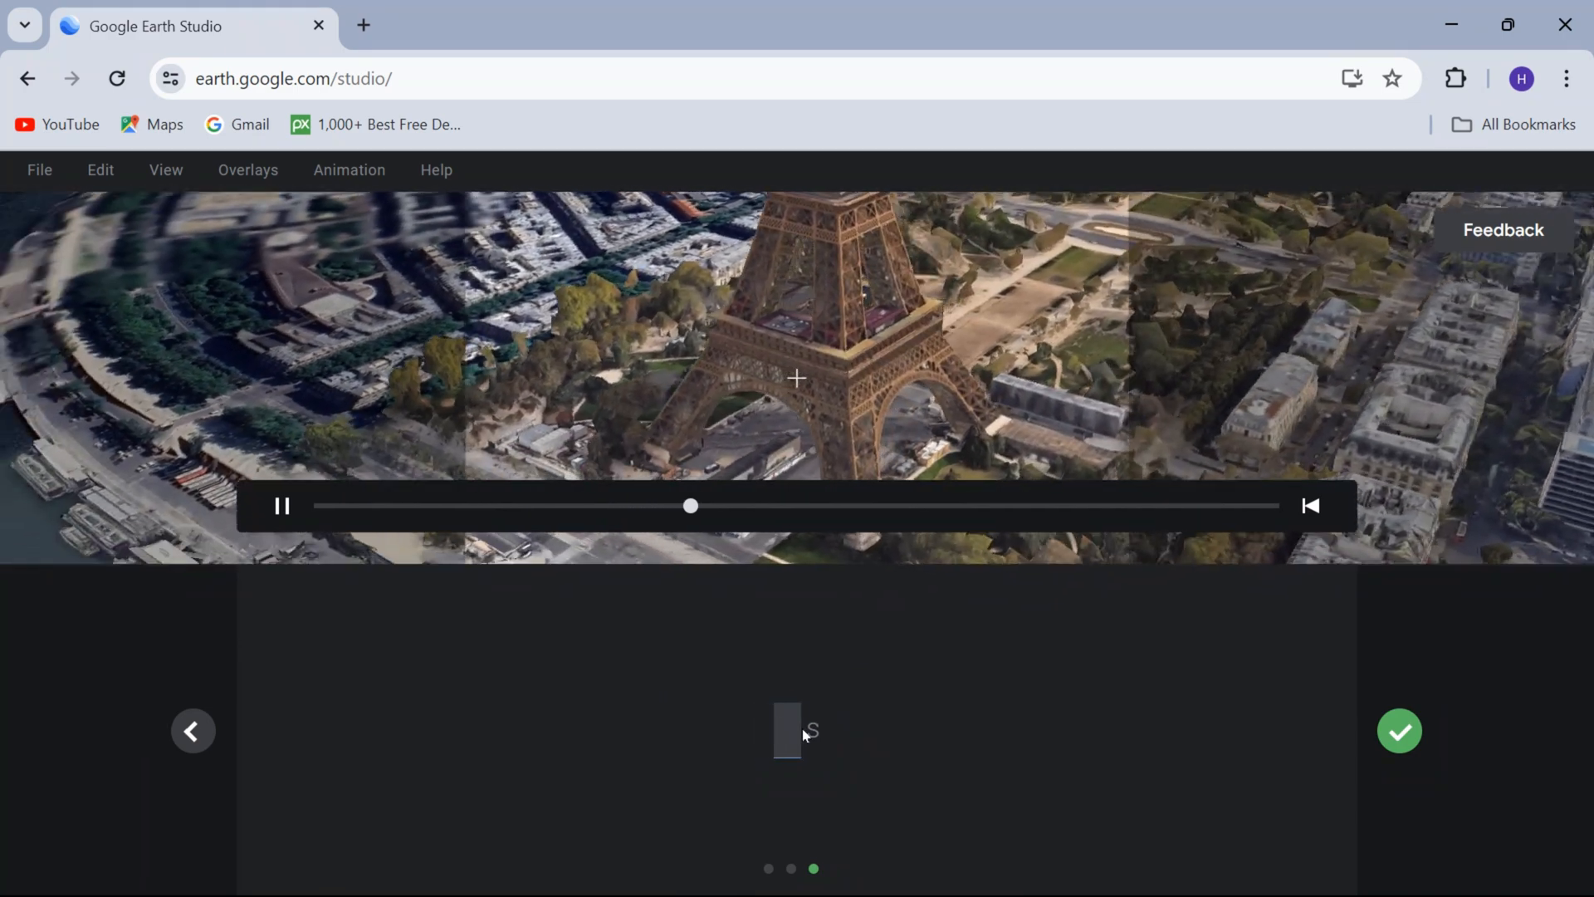
text(30)
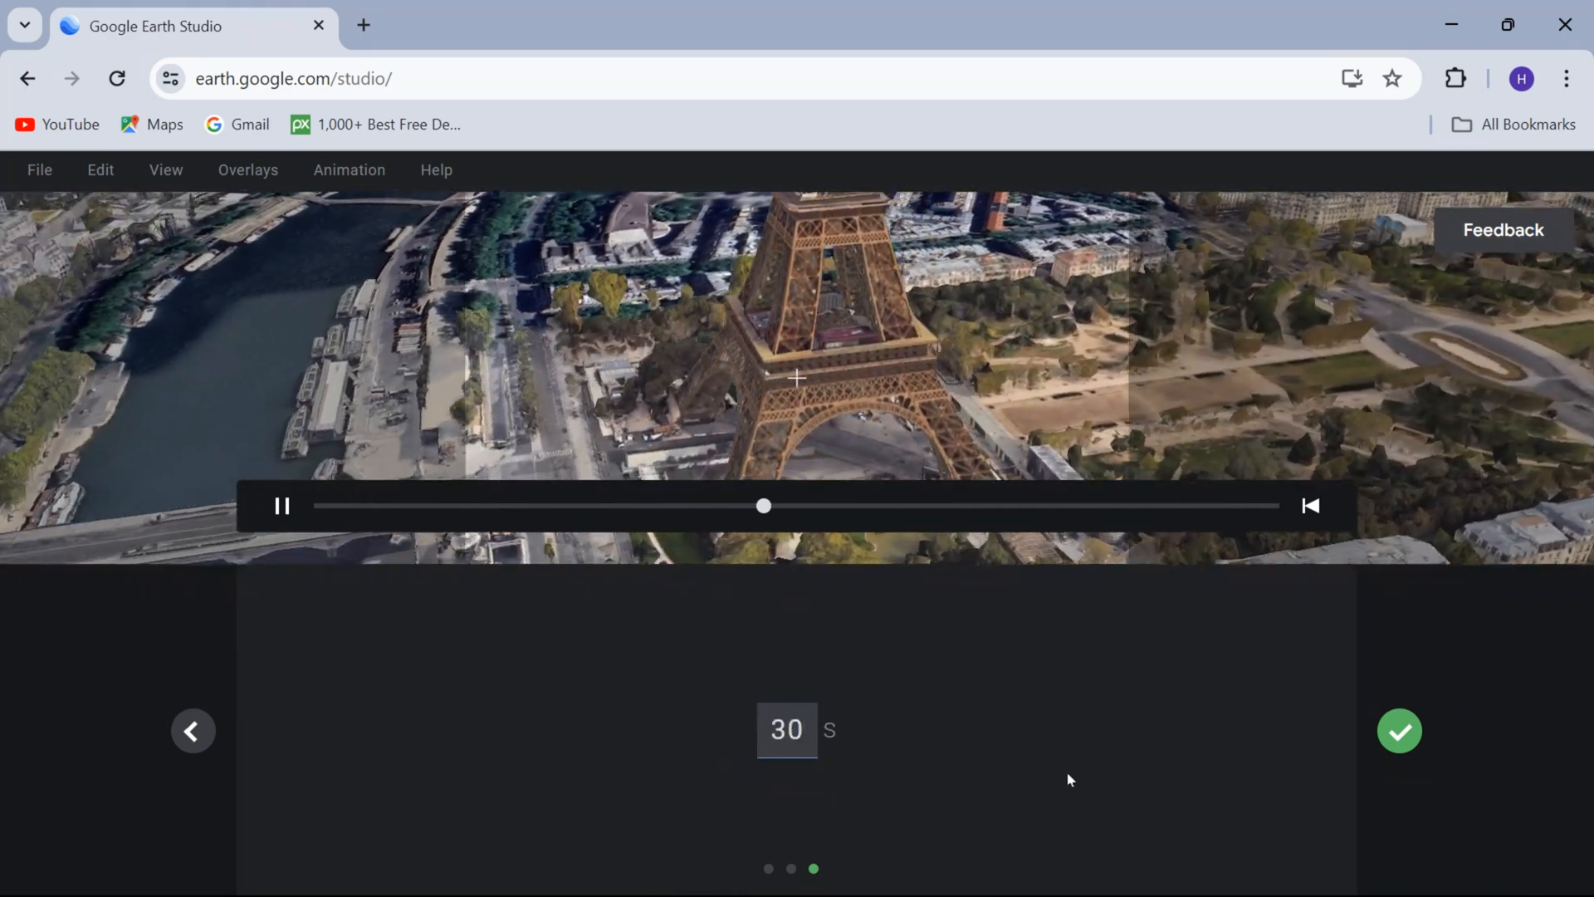
click(1398, 730)
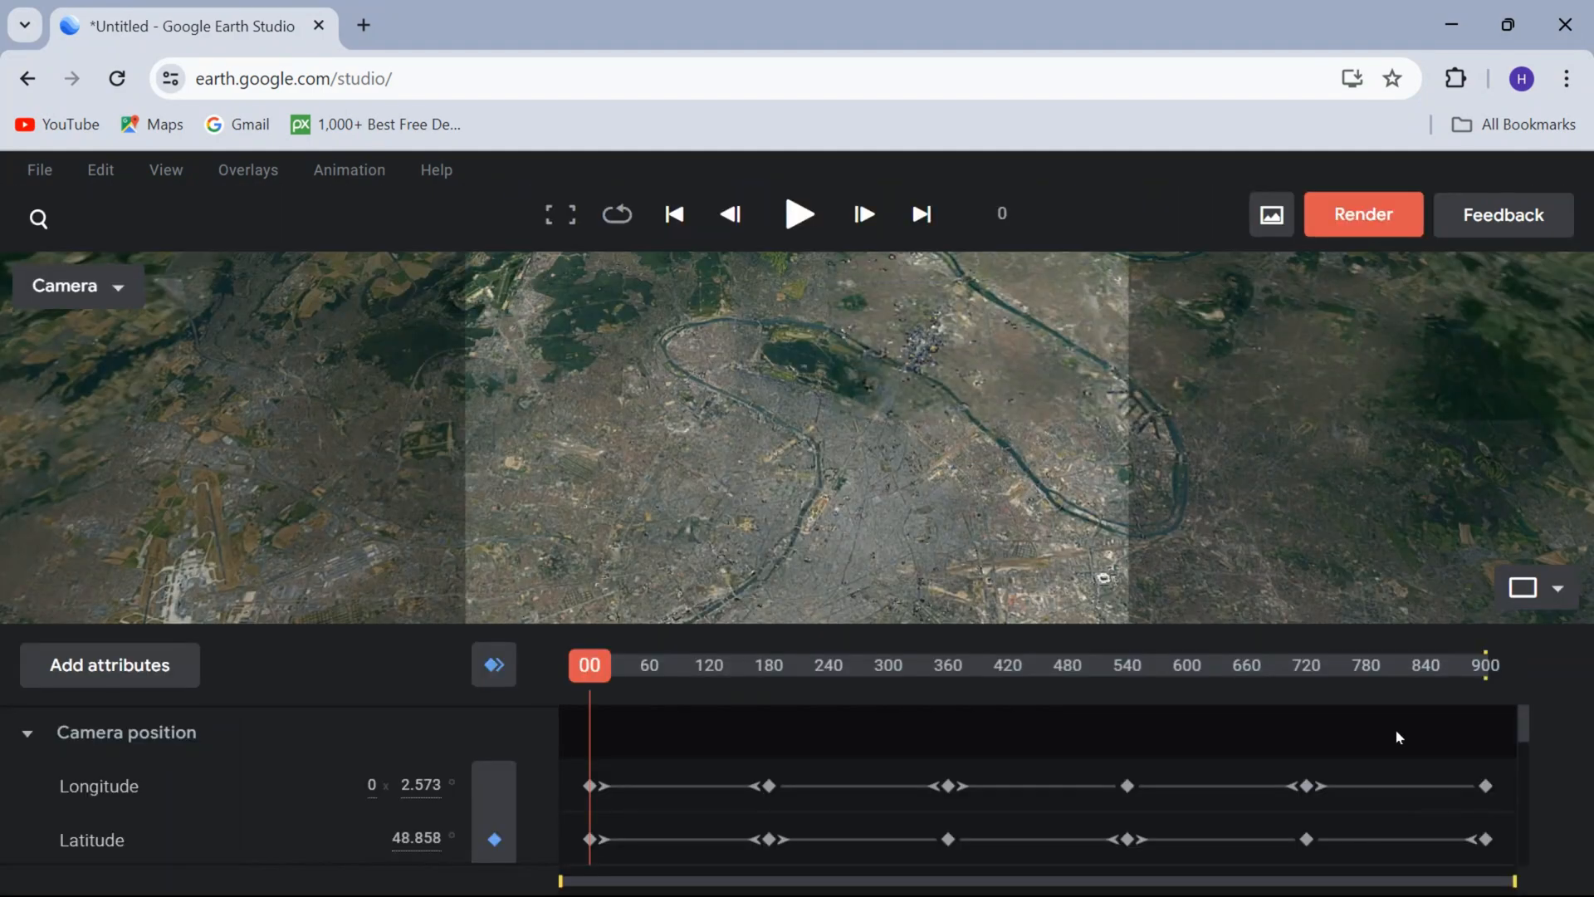
Play a preview of the animation and split the viewport into the two-view layout.
key(space)
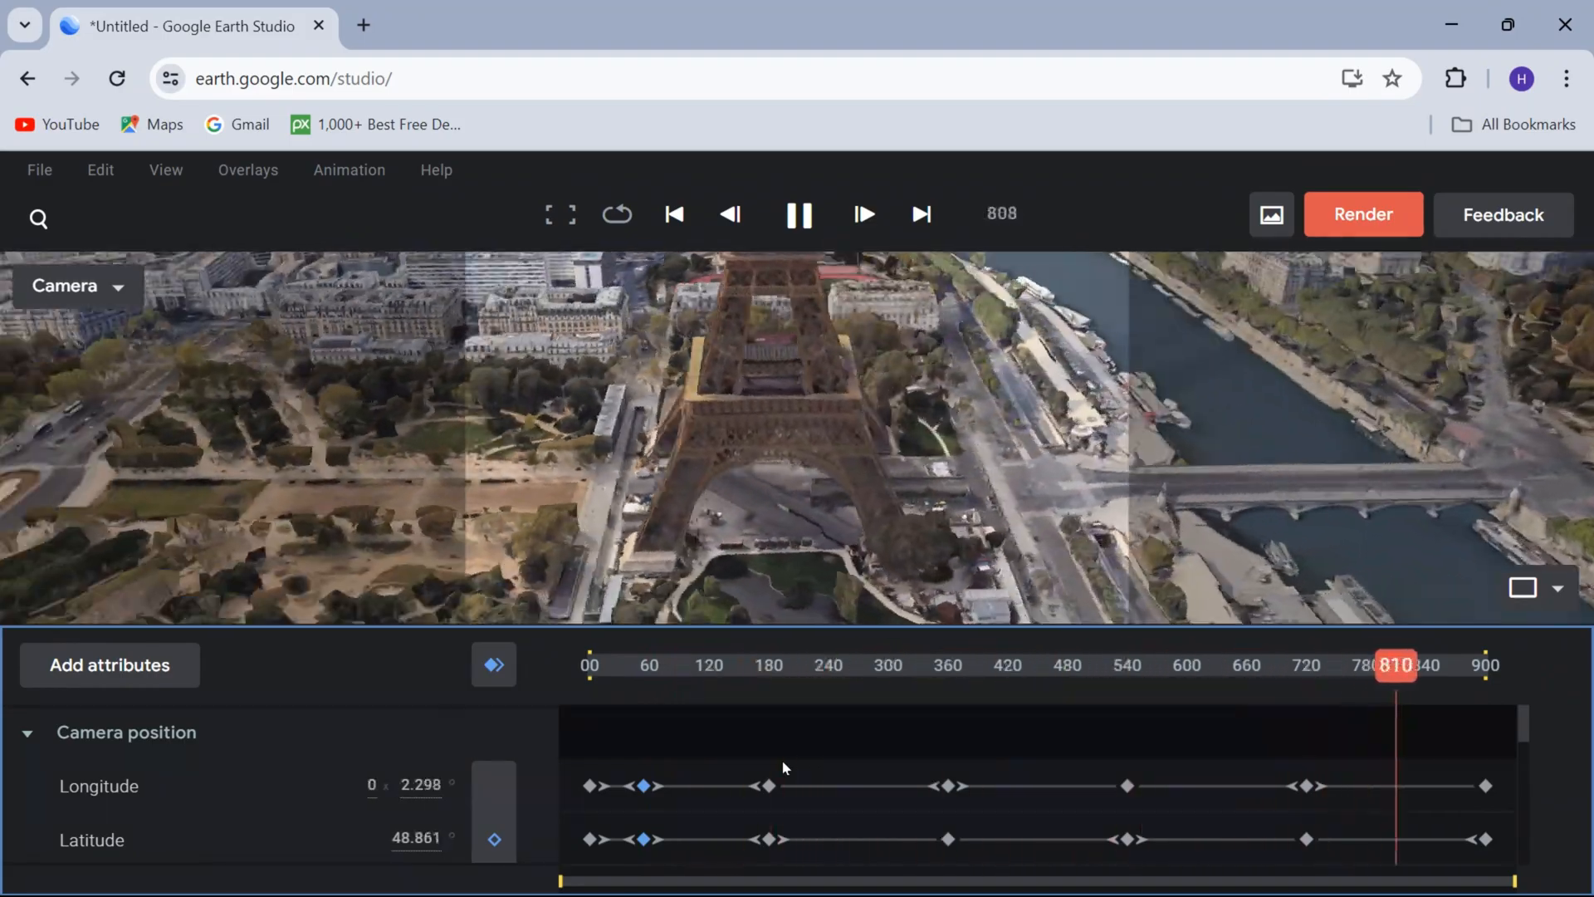
key(space)
click(177, 166)
click(1542, 586)
click(1546, 588)
click(1527, 498)
Play the animation in both views and switch the Top view's map to satellite imagery.
key(space)
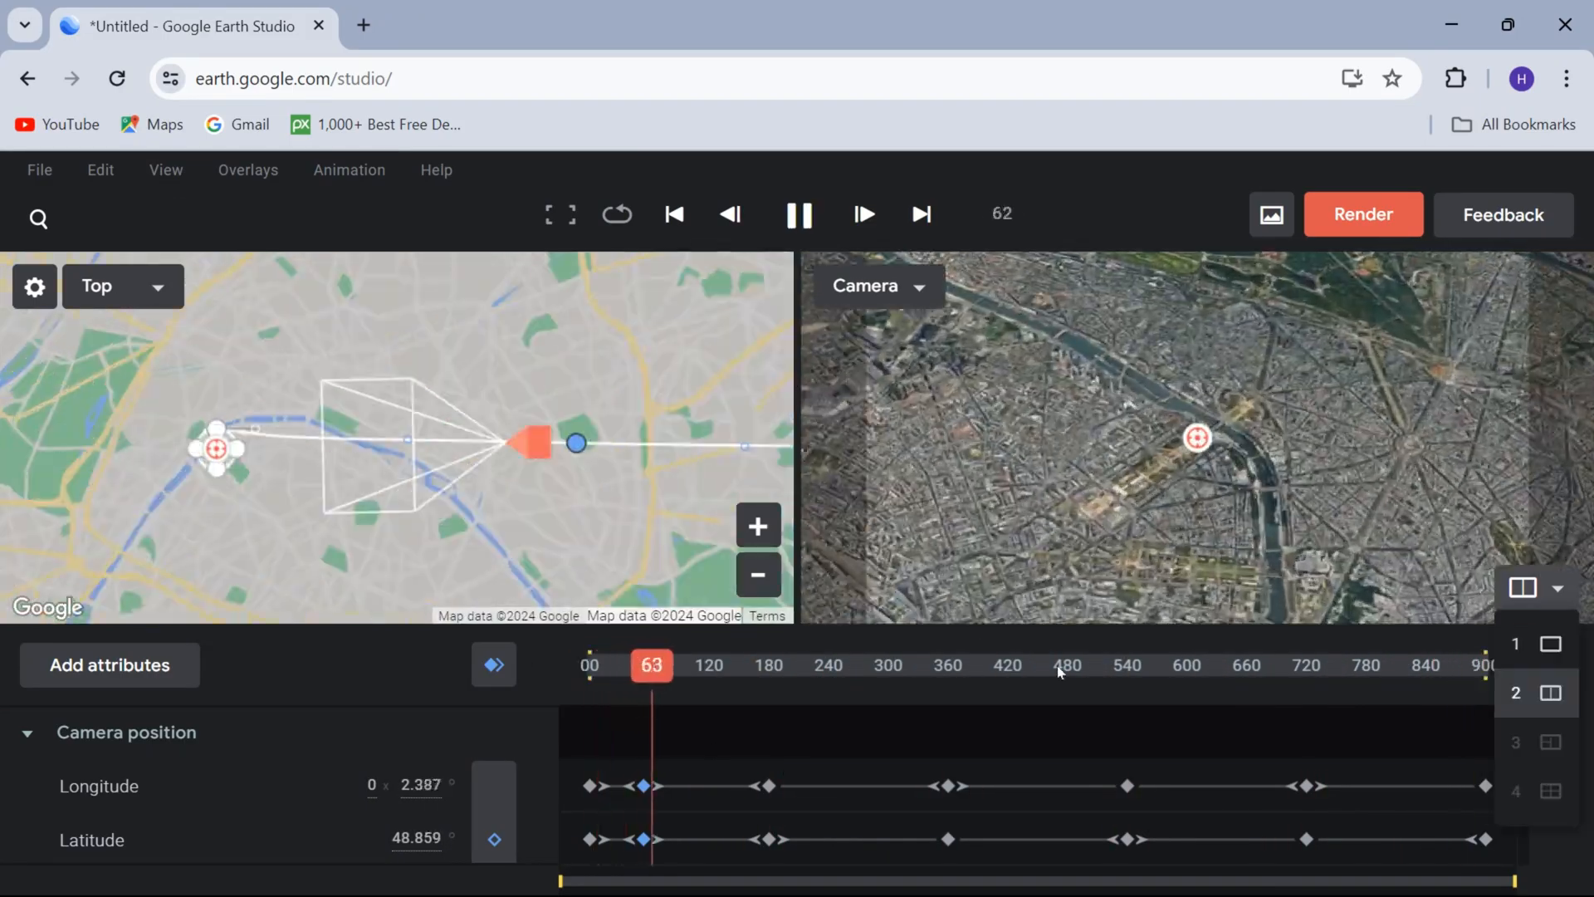
drag(540, 431, 381, 432)
key(space)
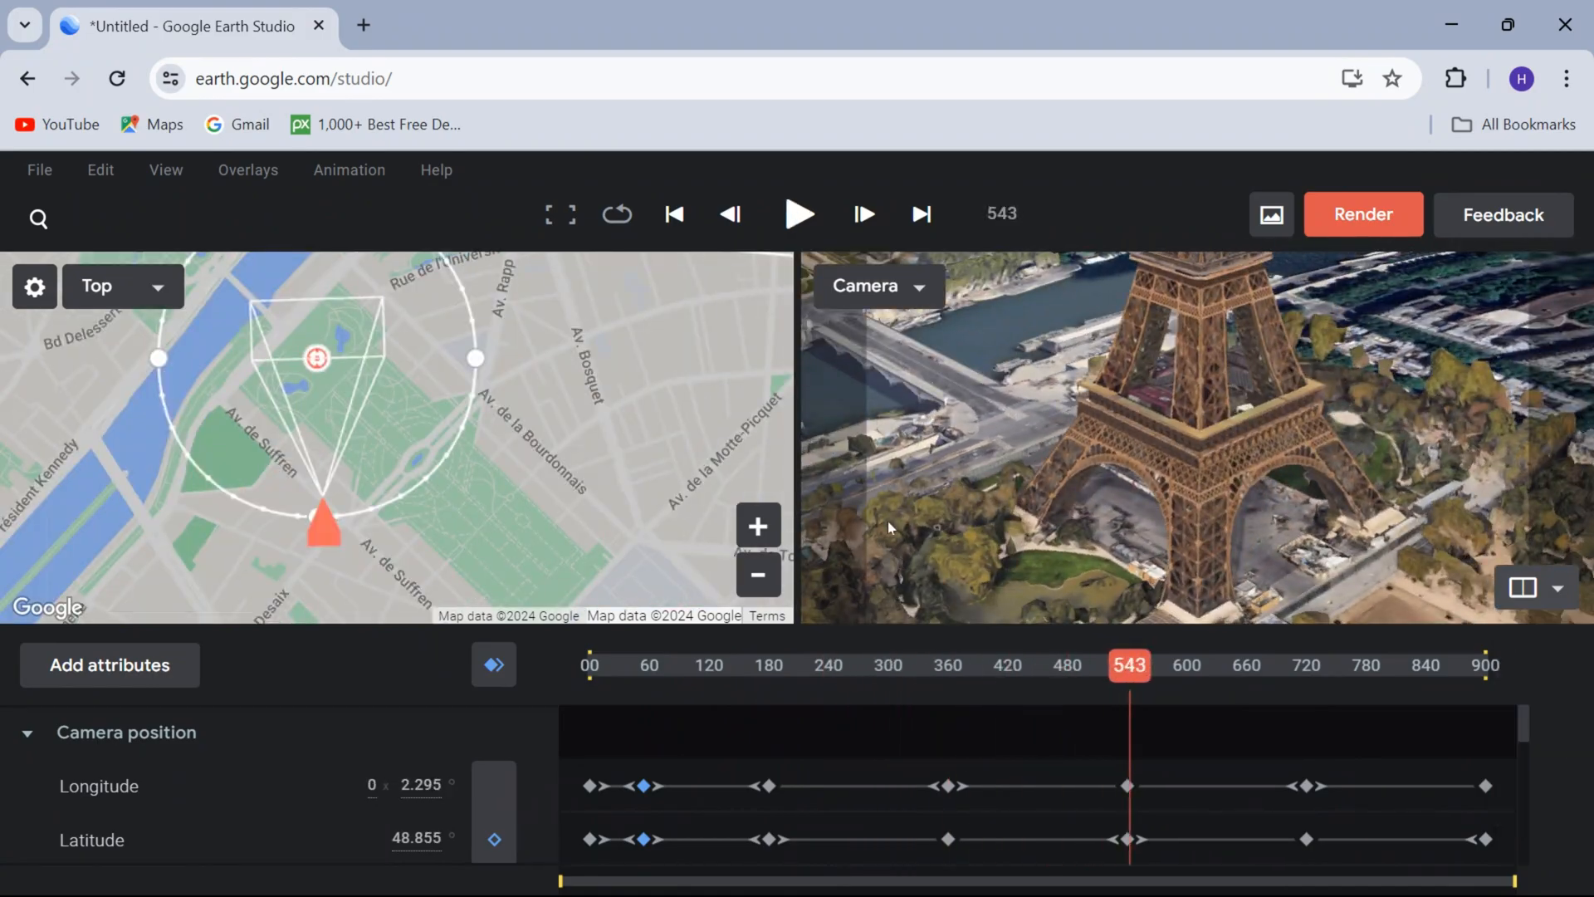
click(35, 288)
key(space)
key(space)
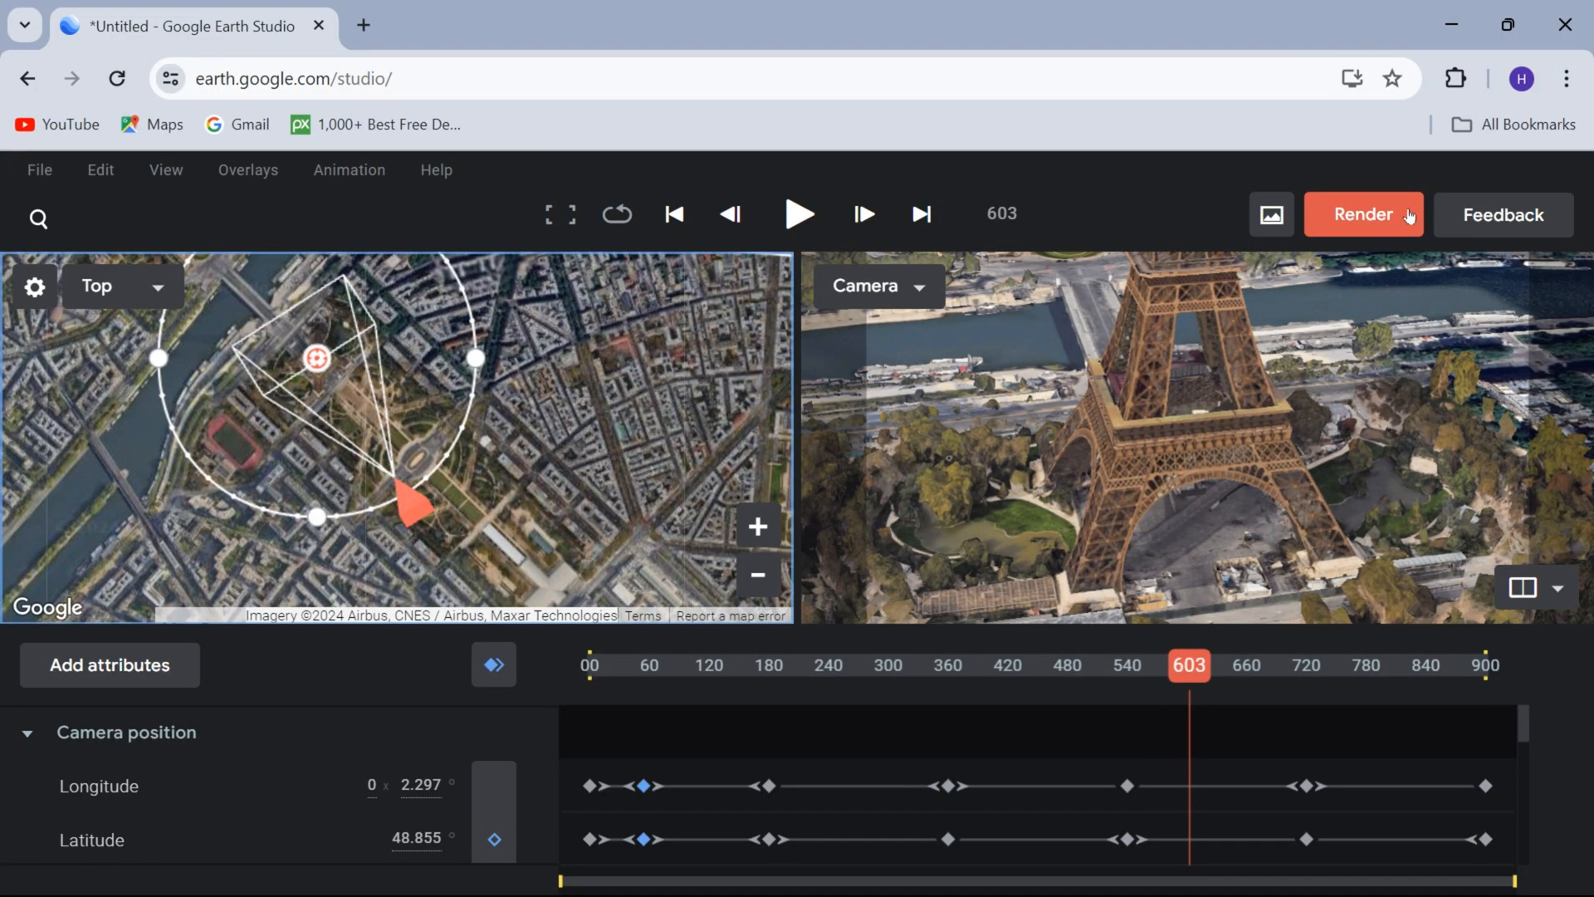
Open the render settings for the animation and name the render test1234.
click(1363, 214)
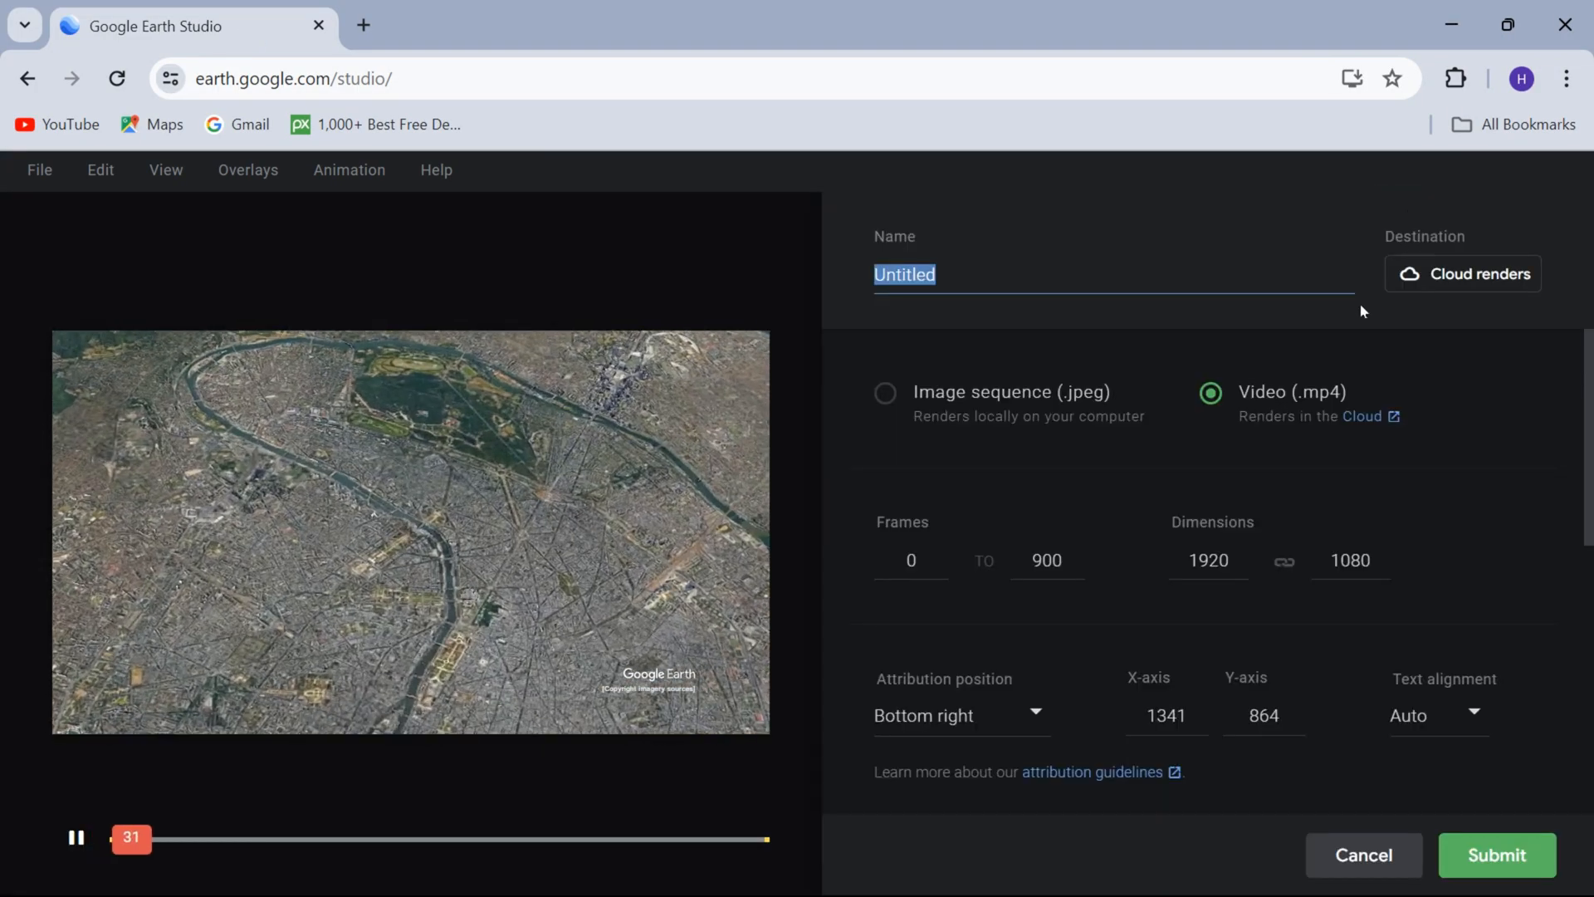
key(BackSpace)
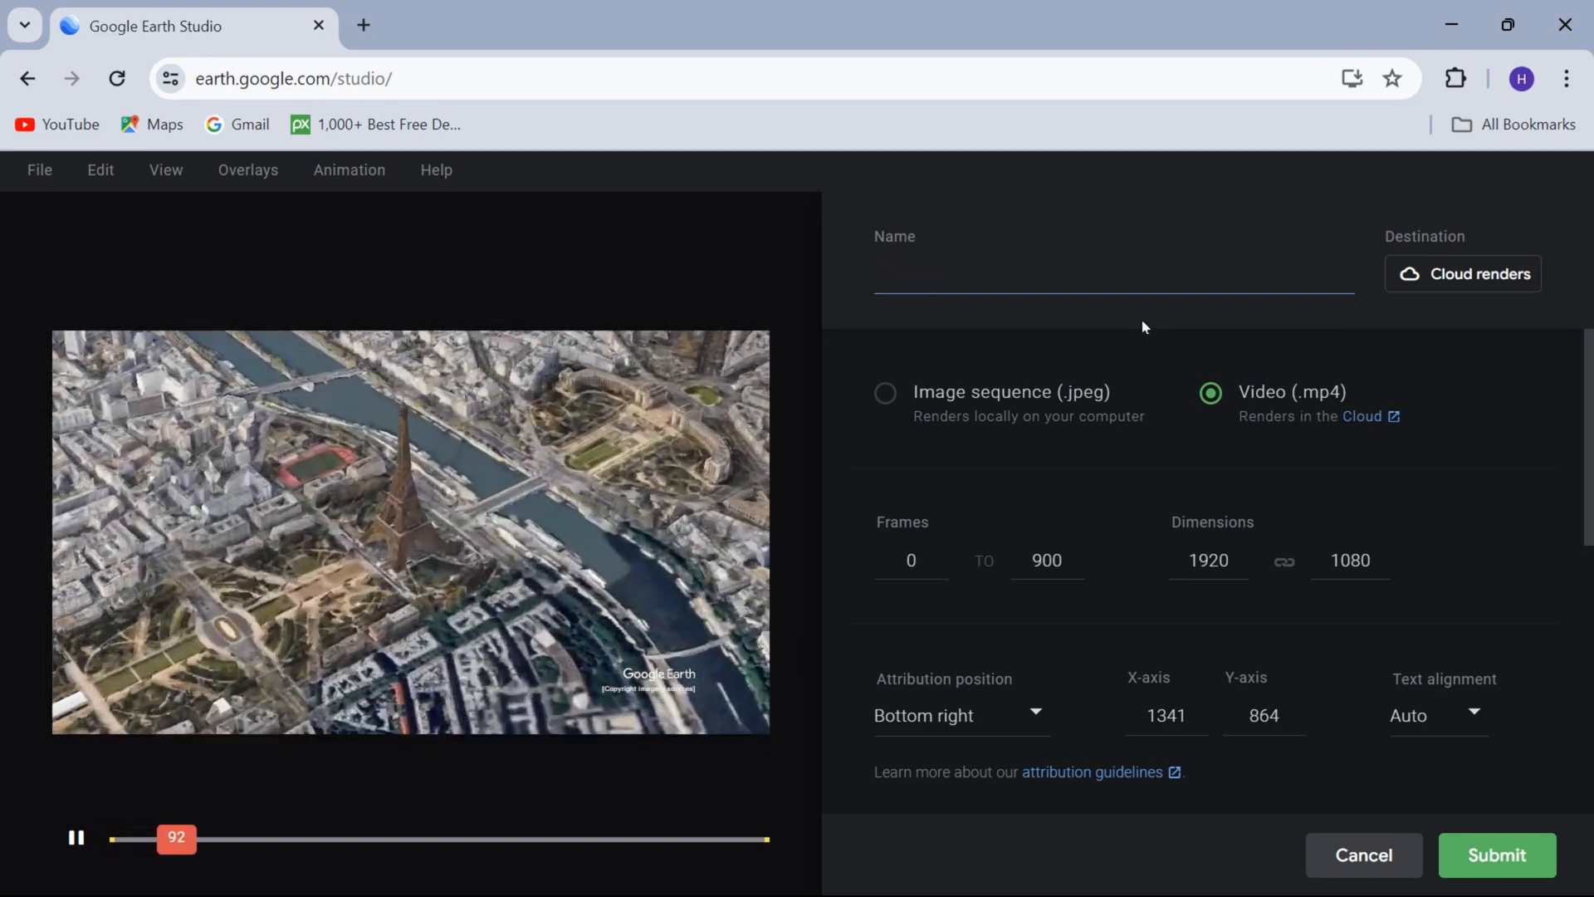
text(test)
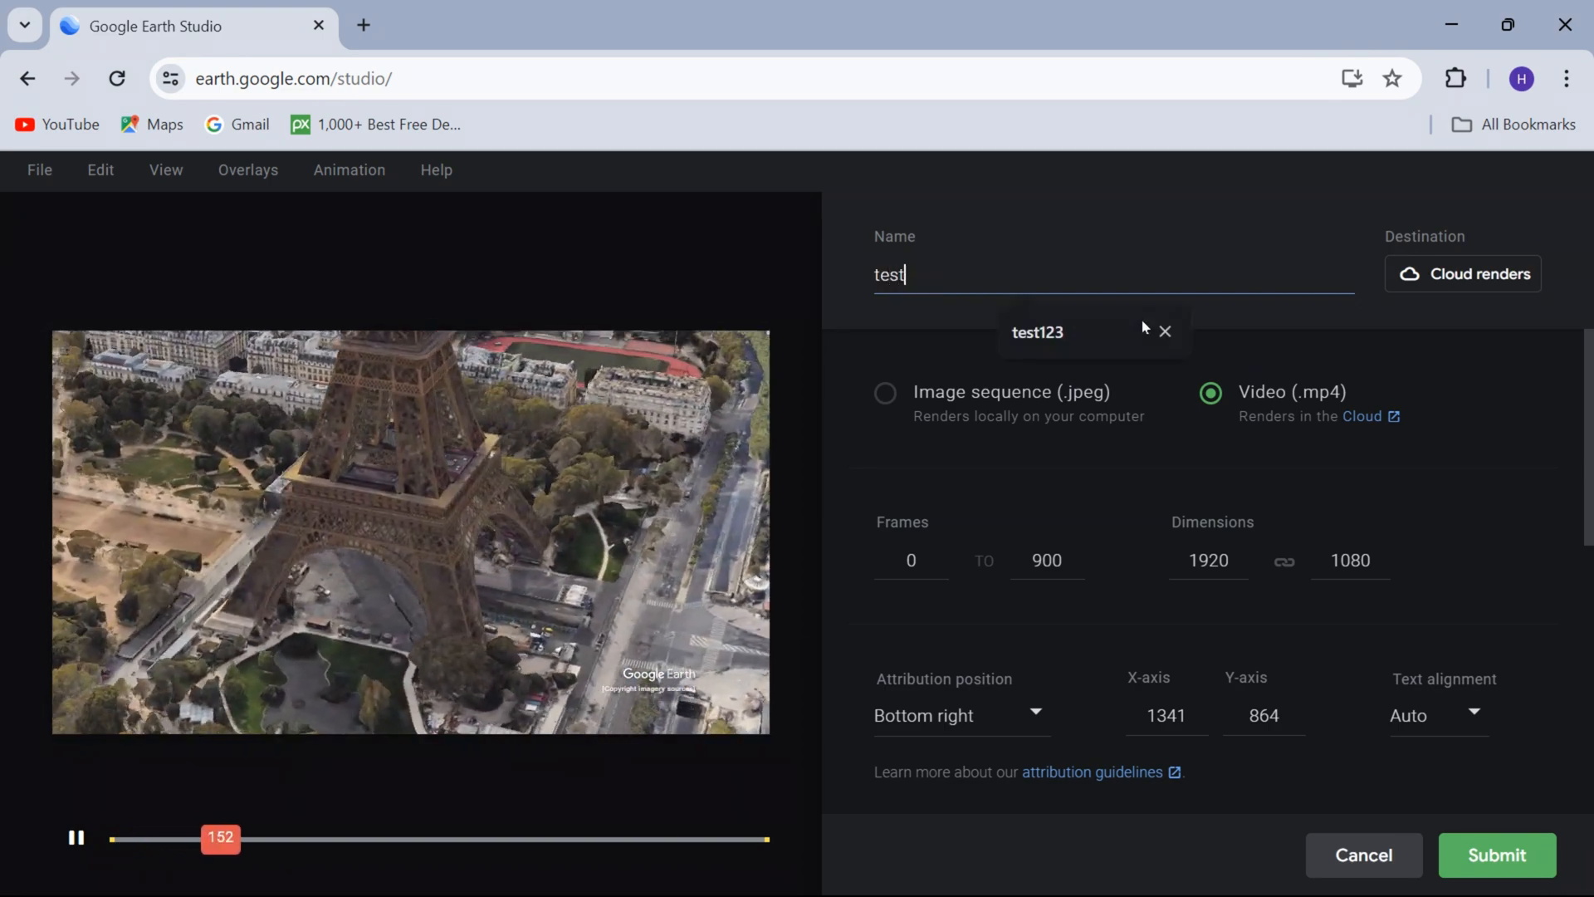
text(1234)
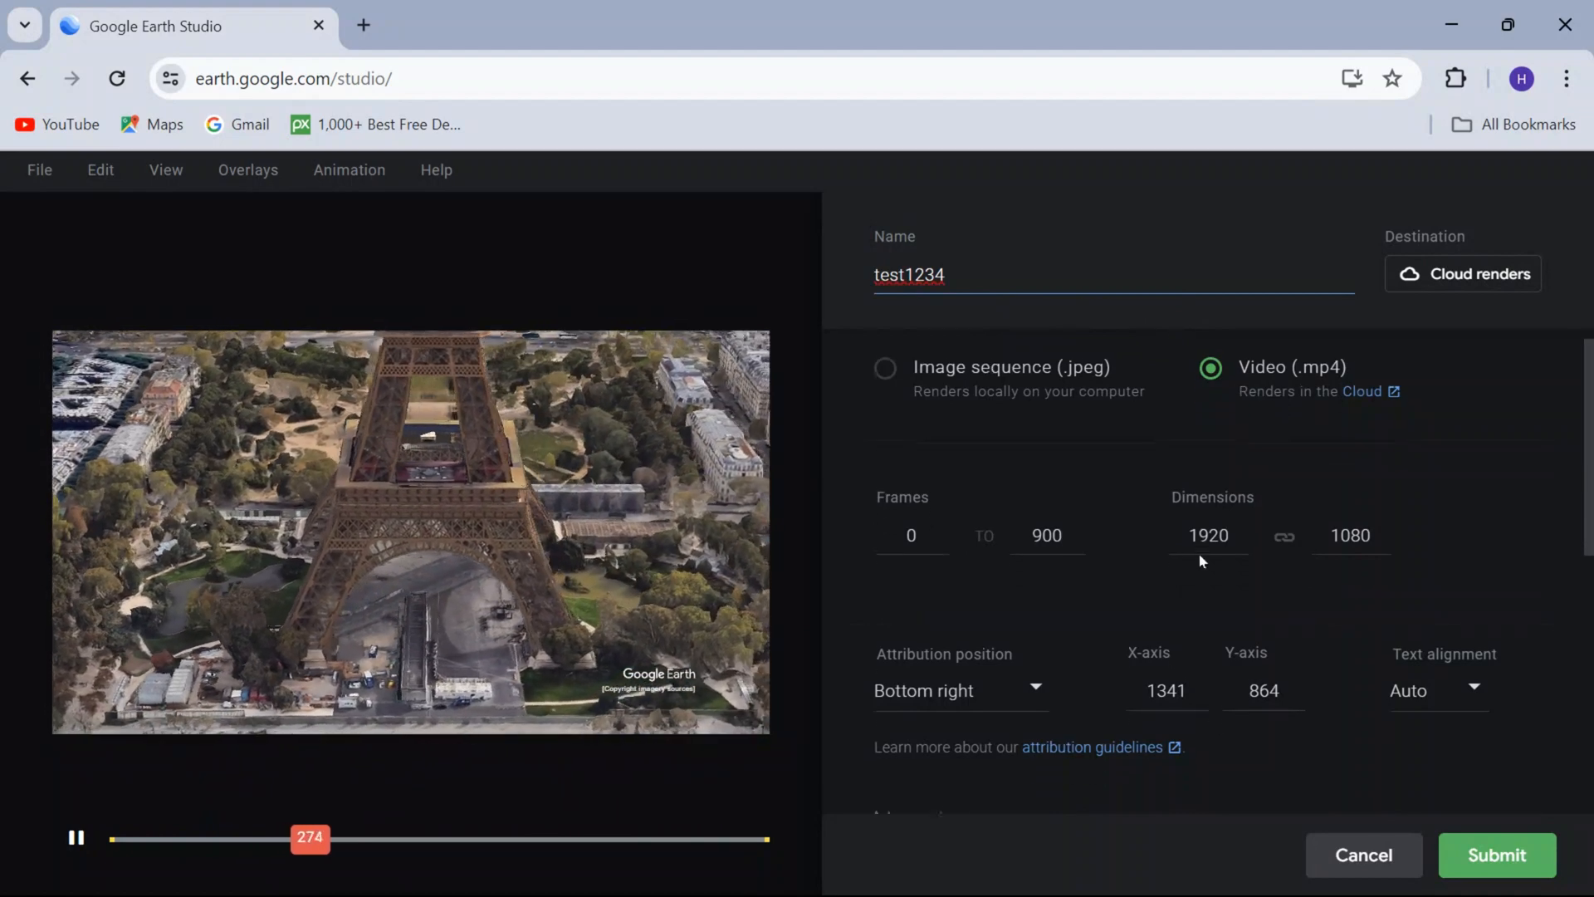
scroll(1201, 554, down, 2)
scroll(1201, 555, down, 5)
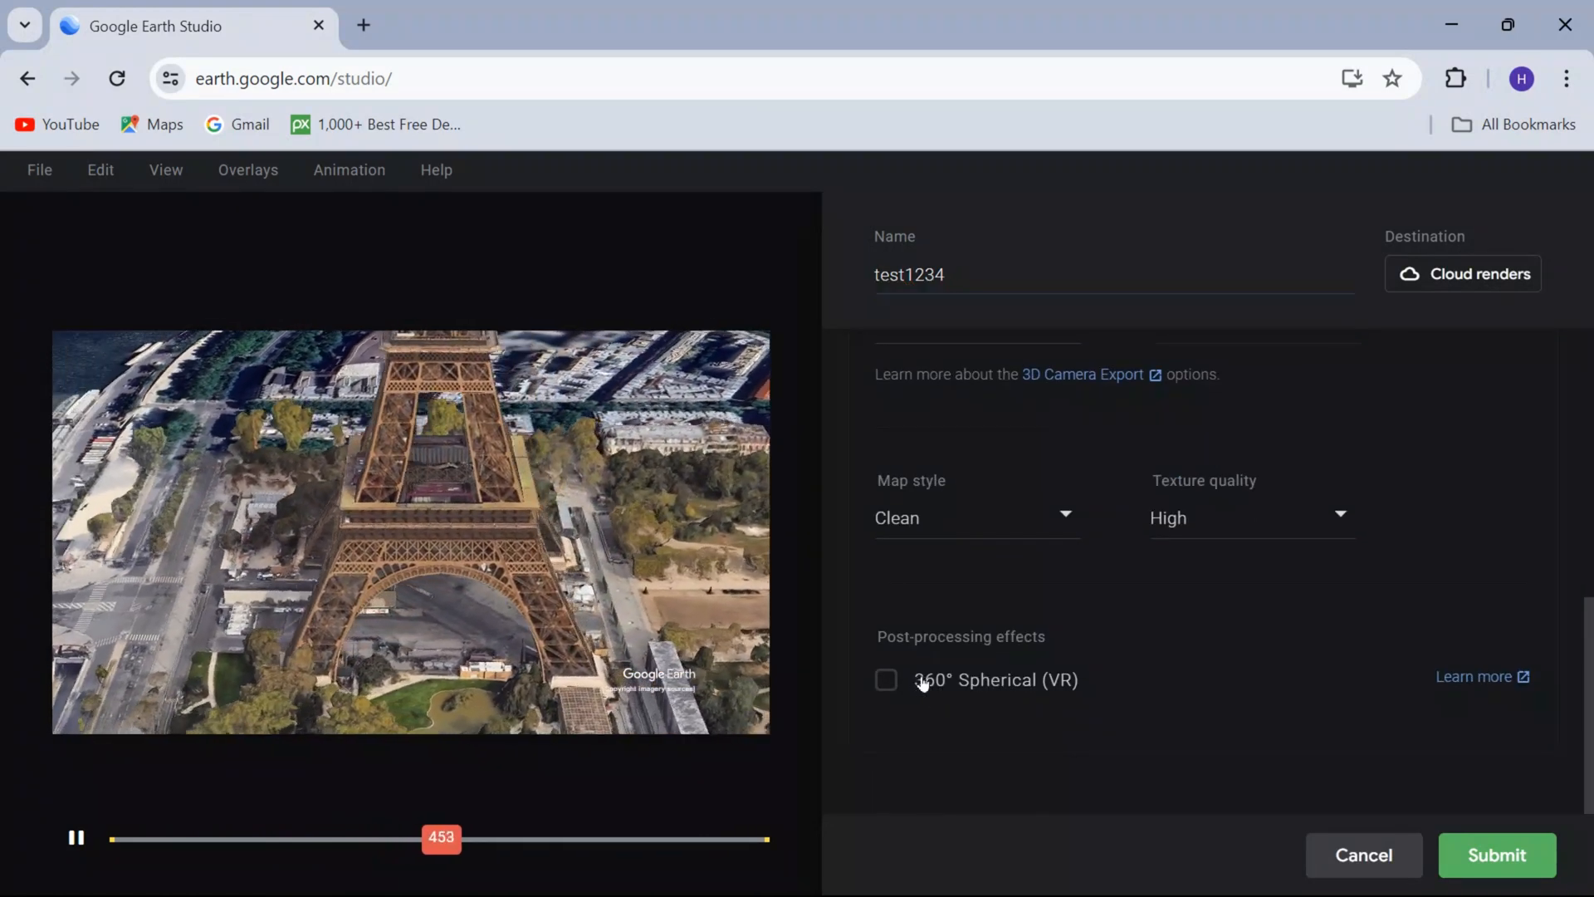
scroll(1082, 675, up, 5)
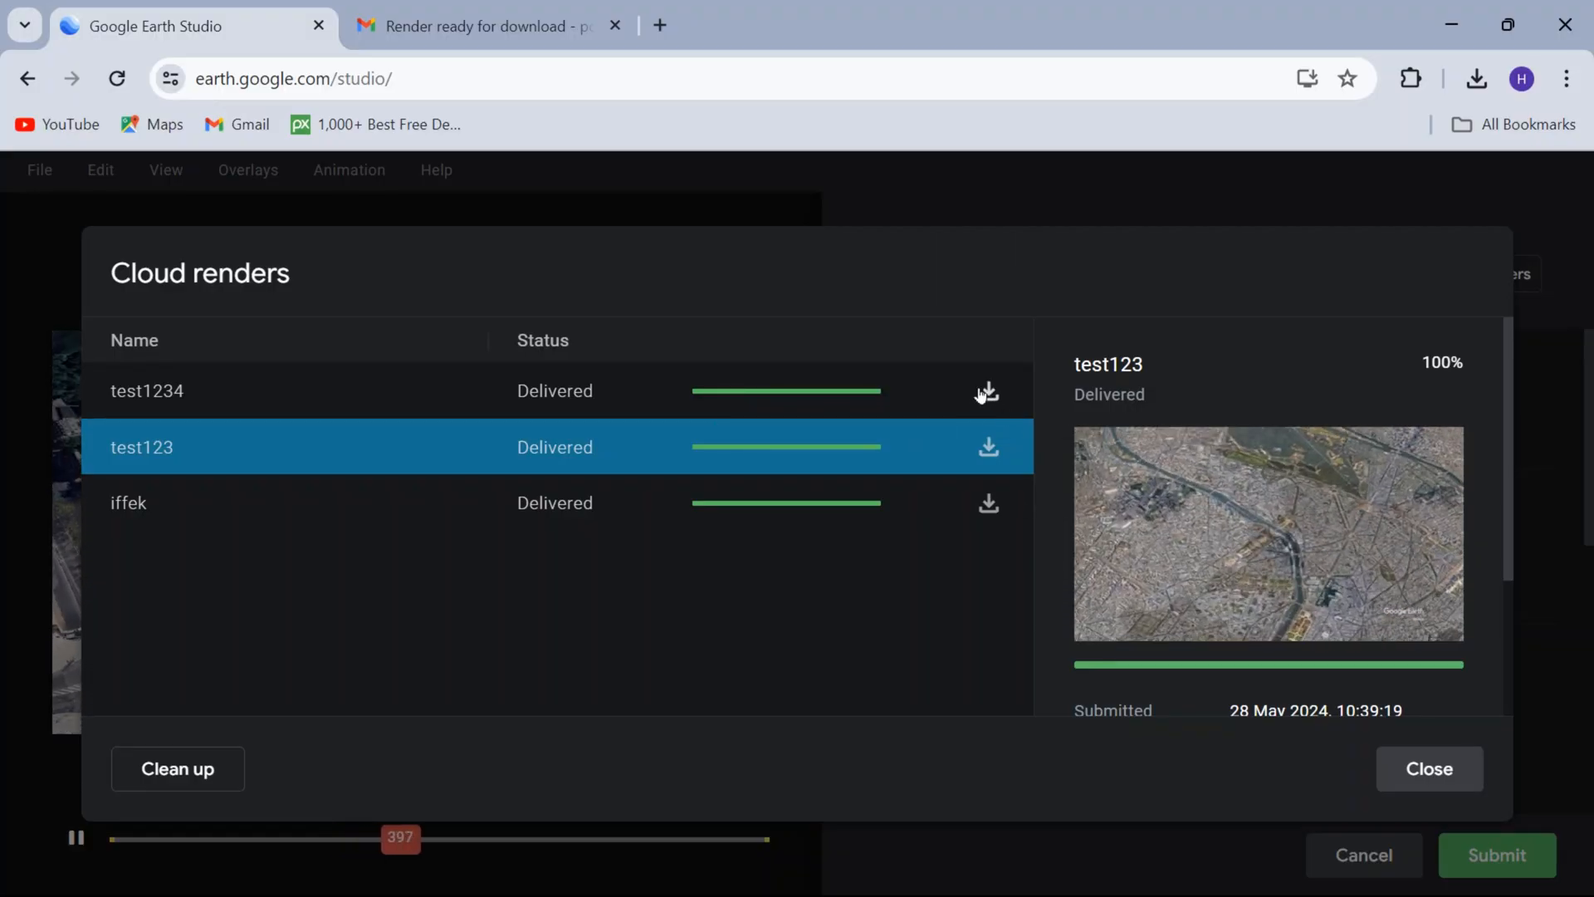
Download the test1234 video from the cloud renders and save it in the Downloads folder.
click(957, 412)
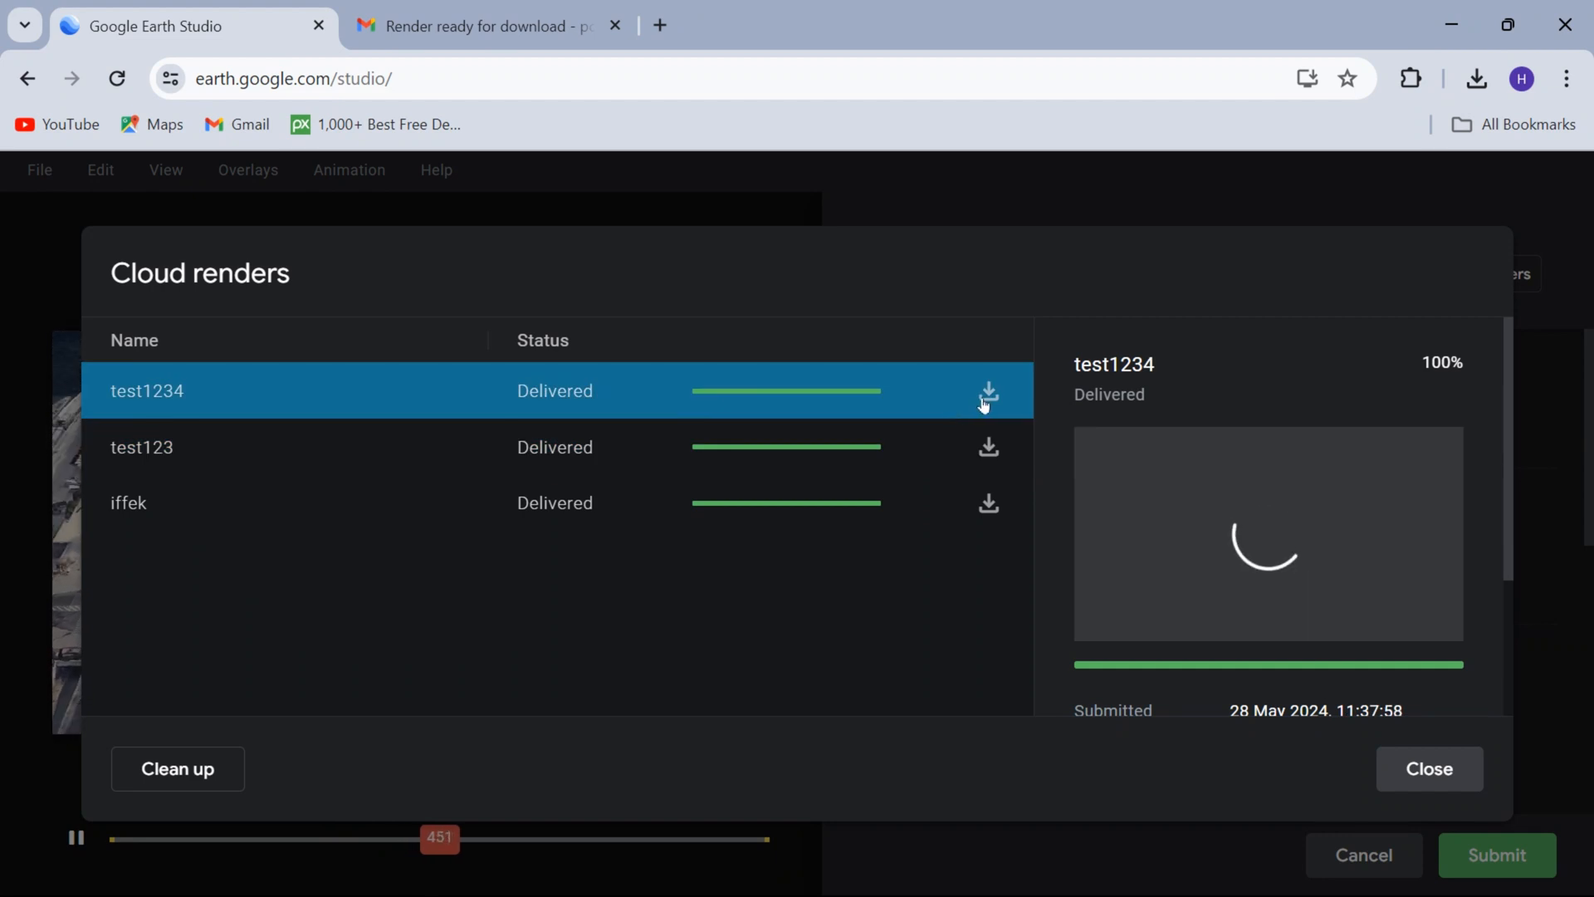
click(986, 393)
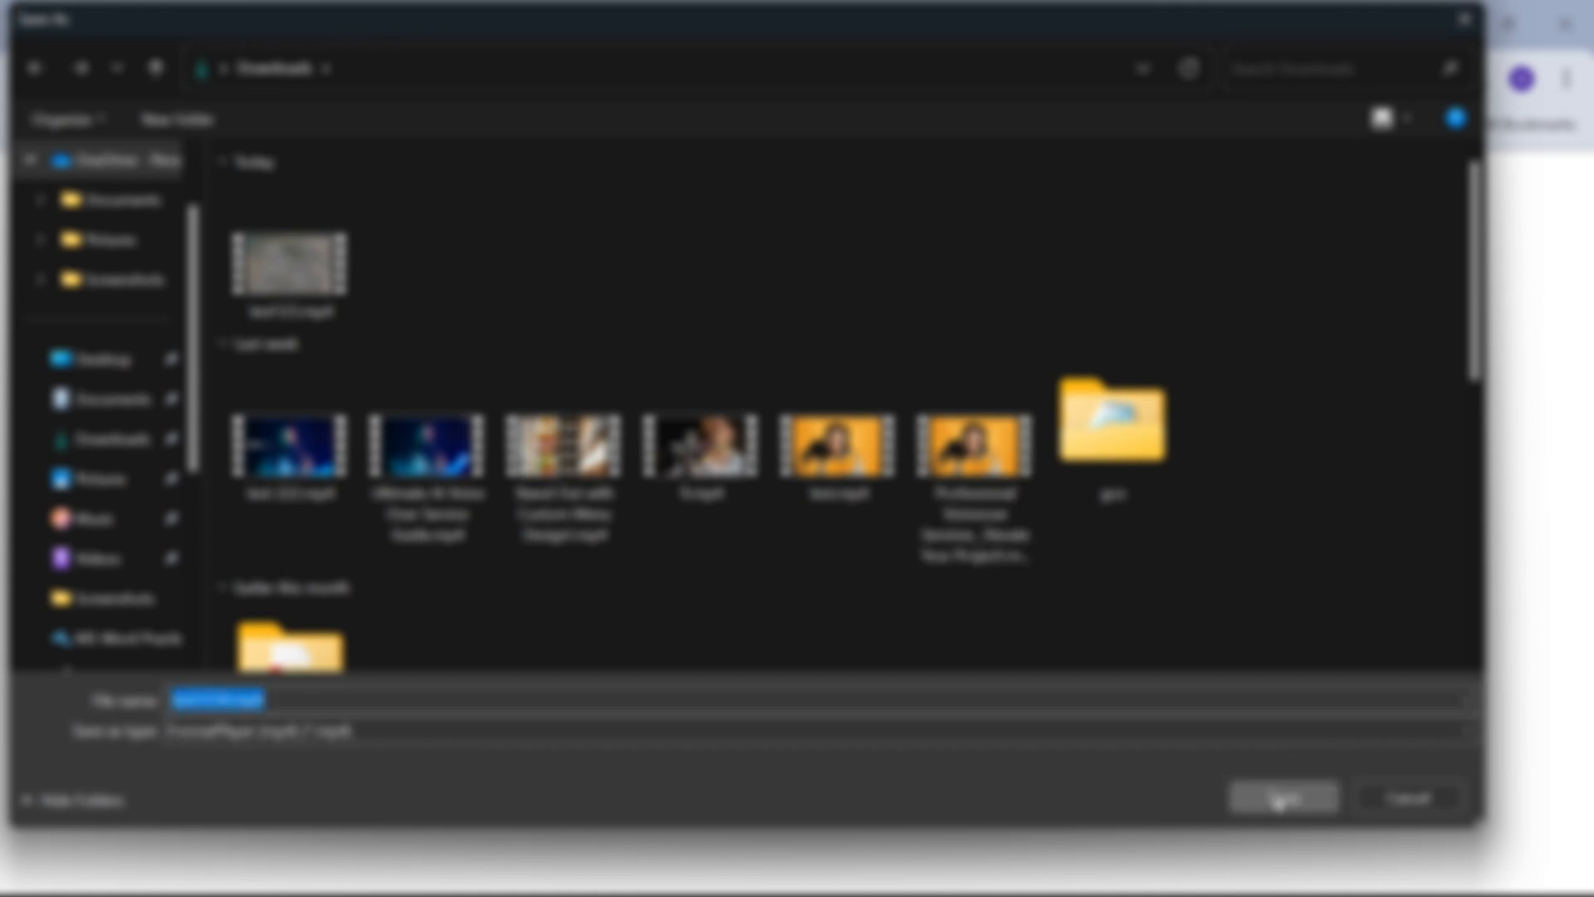
click(1279, 799)
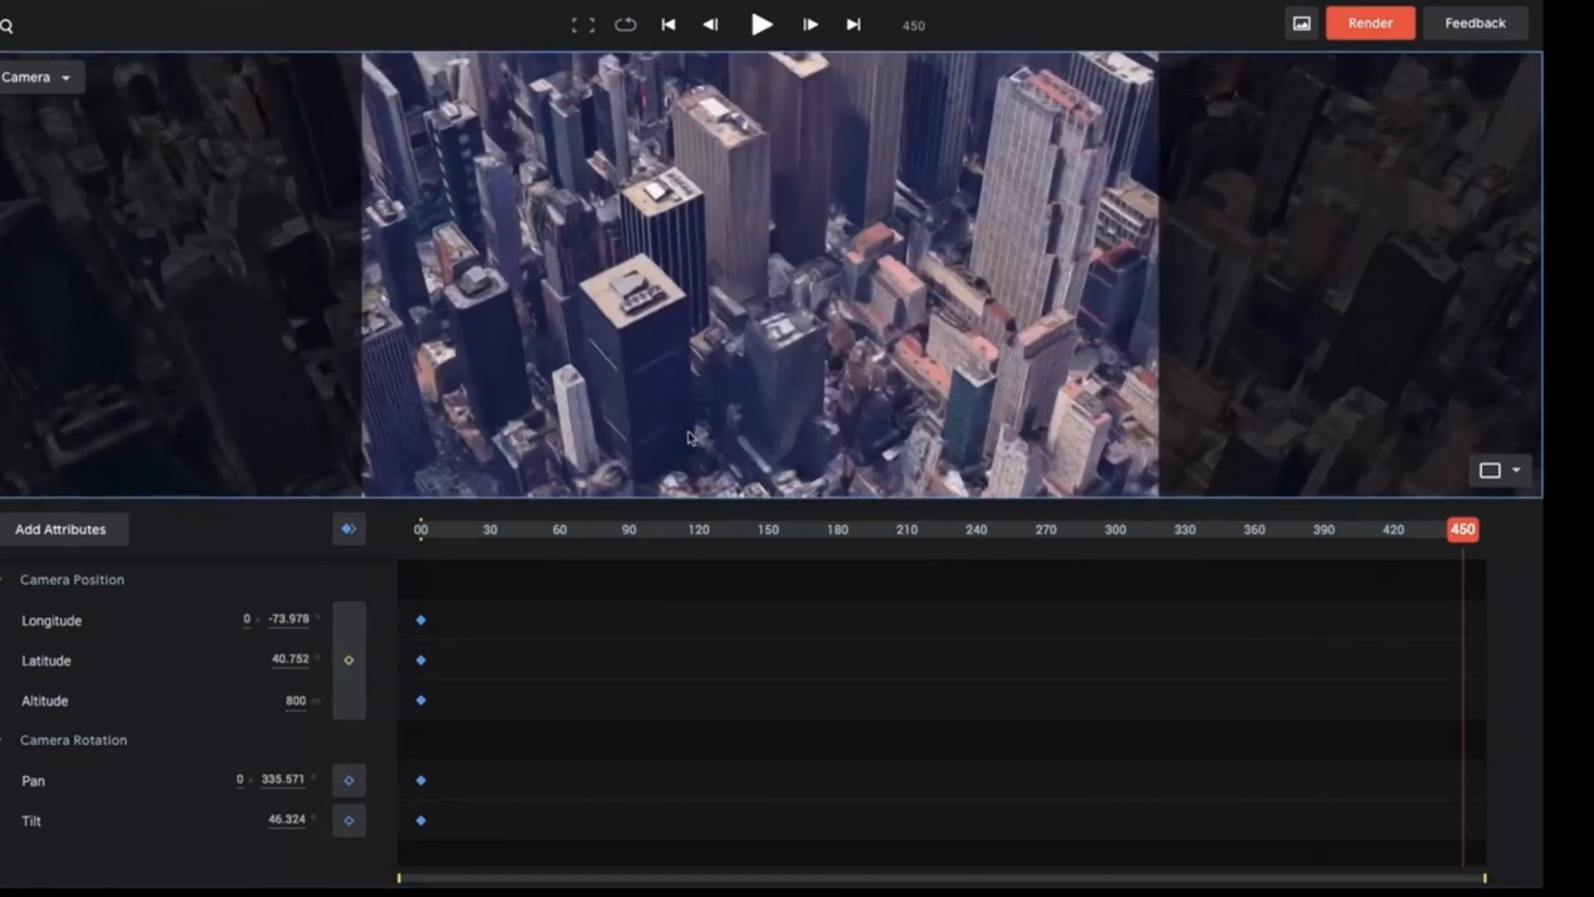
Zoom the camera out to 1750 m altitude at frame 450, add keyframes for all attributes, and play the animation.
scroll(689, 438, down, 5)
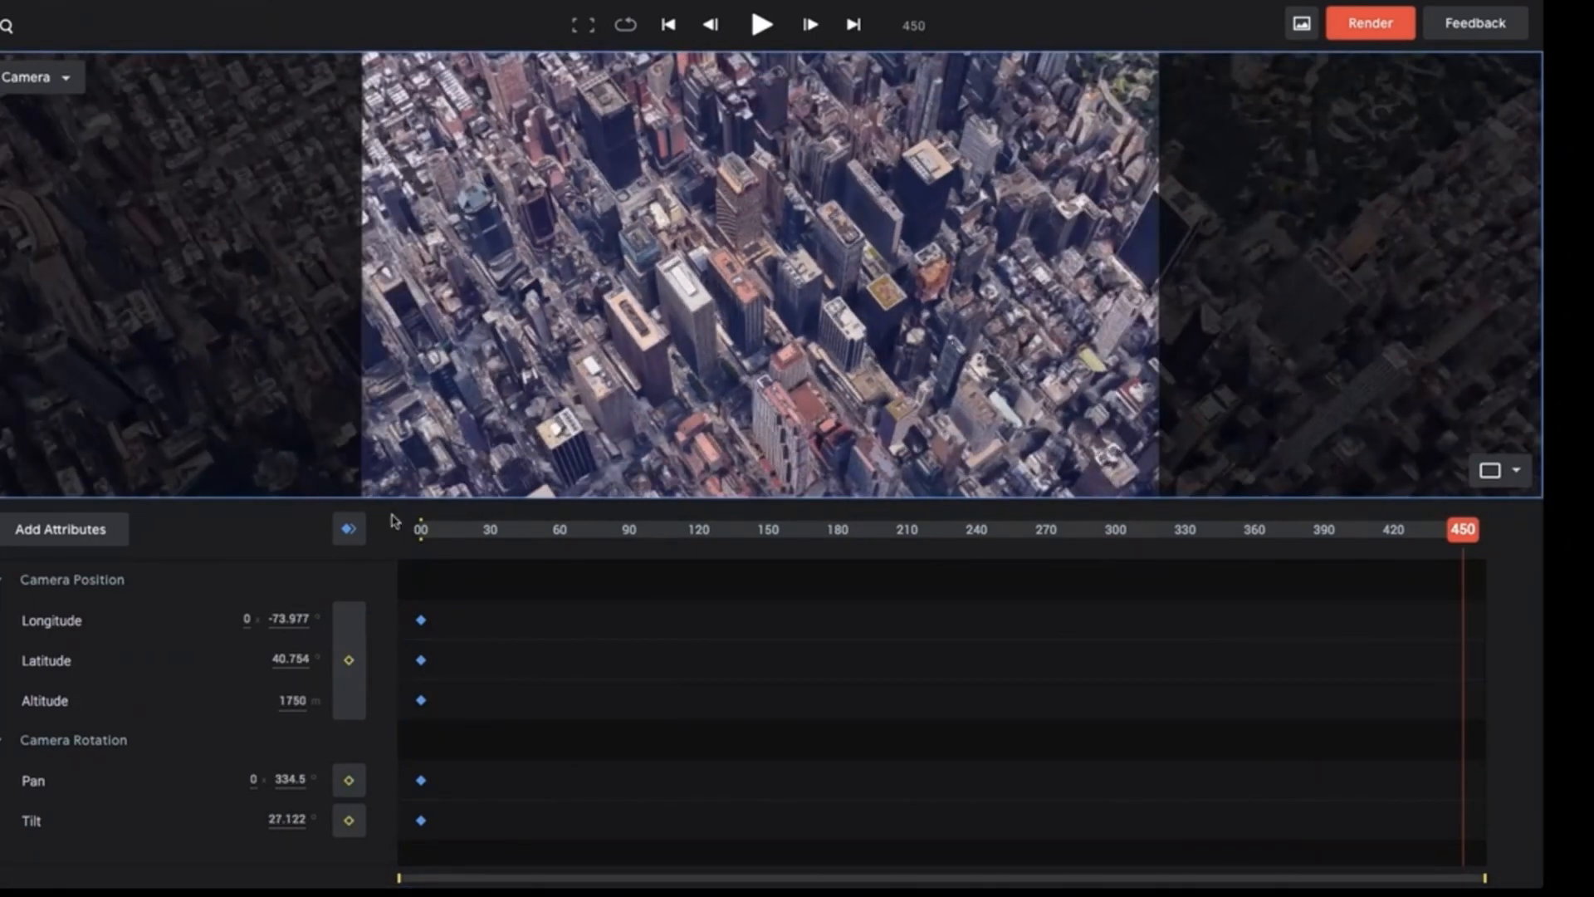
click(349, 529)
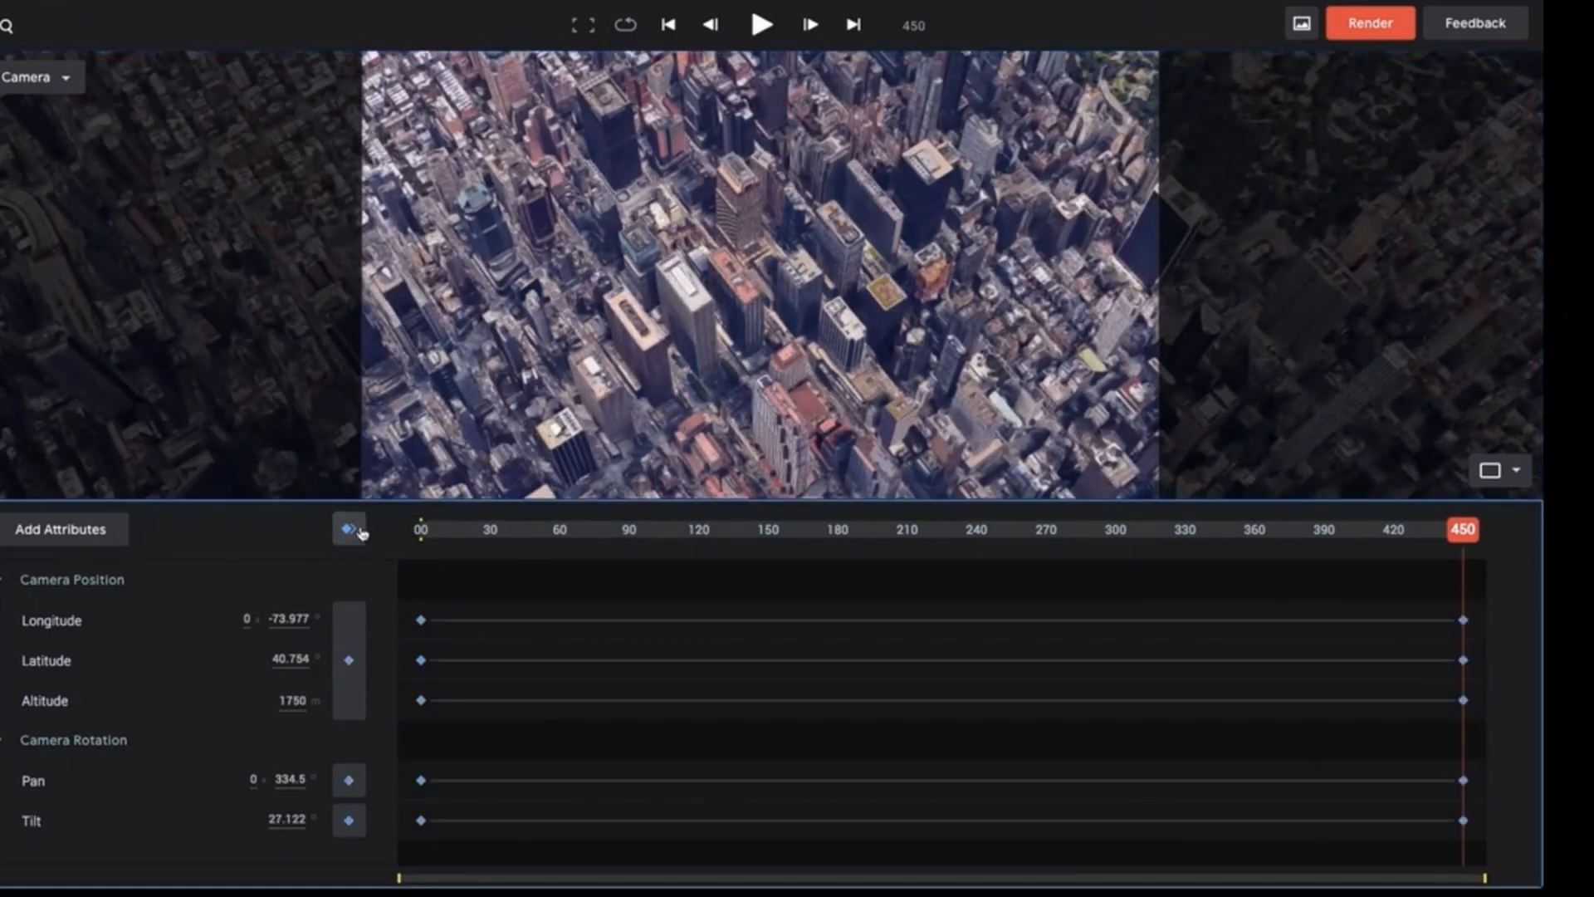
click(762, 26)
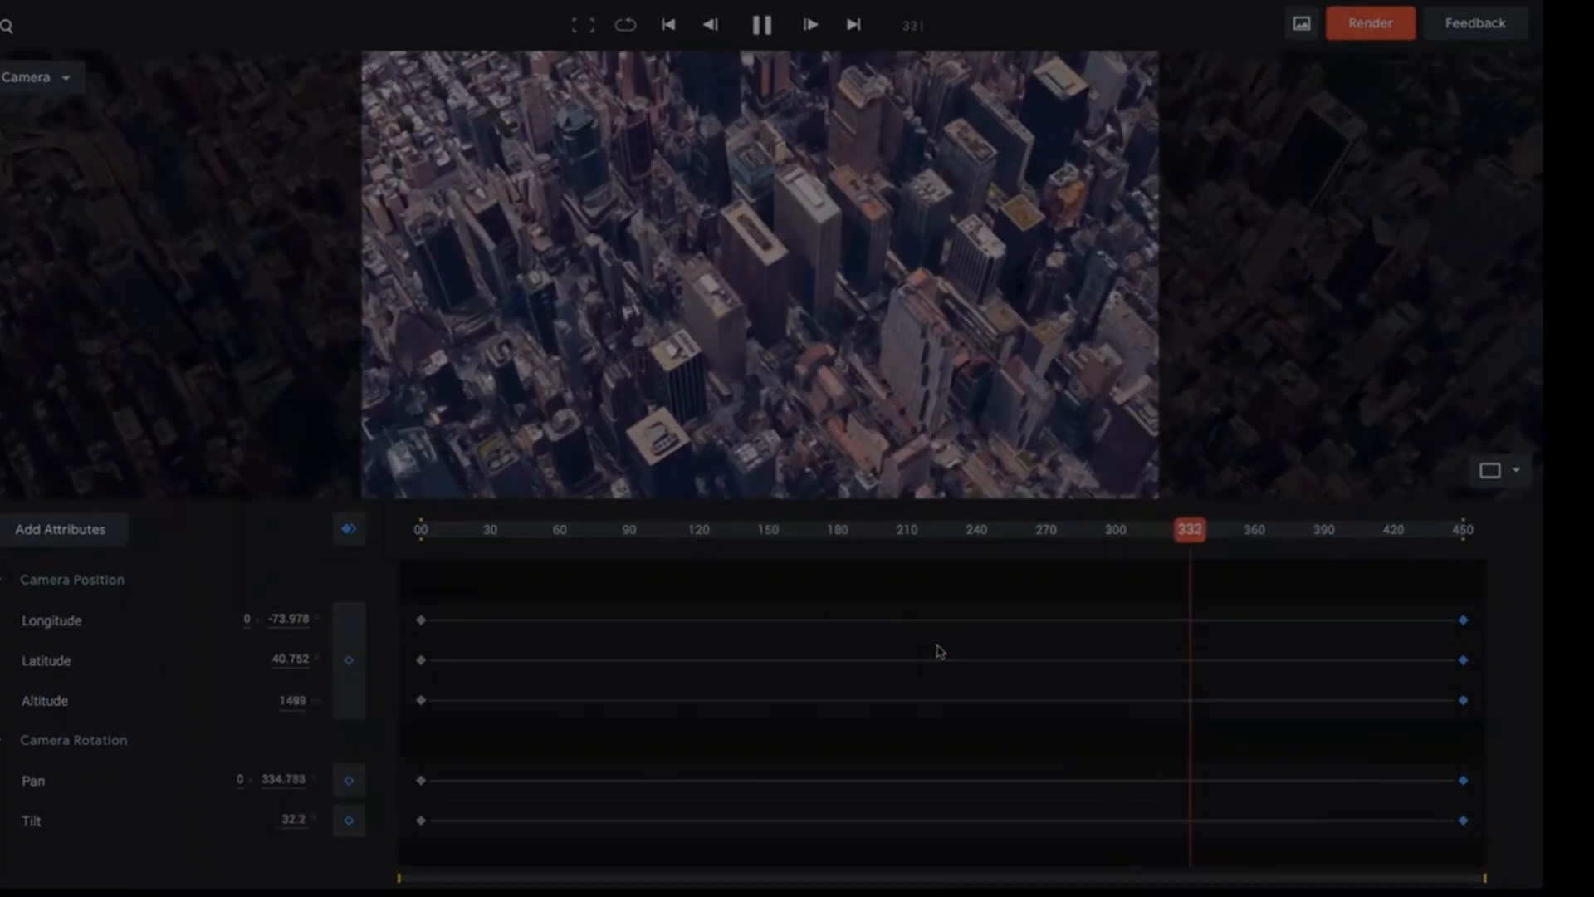
Move the end point of the camera path in the Top view farther from Tokyo Tower and play the animation.
mouse_move(309, 274)
mouse_down()
mouse_move(490, 299)
mouse_move(434, 345)
mouse_move(486, 412)
mouse_move(363, 241)
mouse_up()
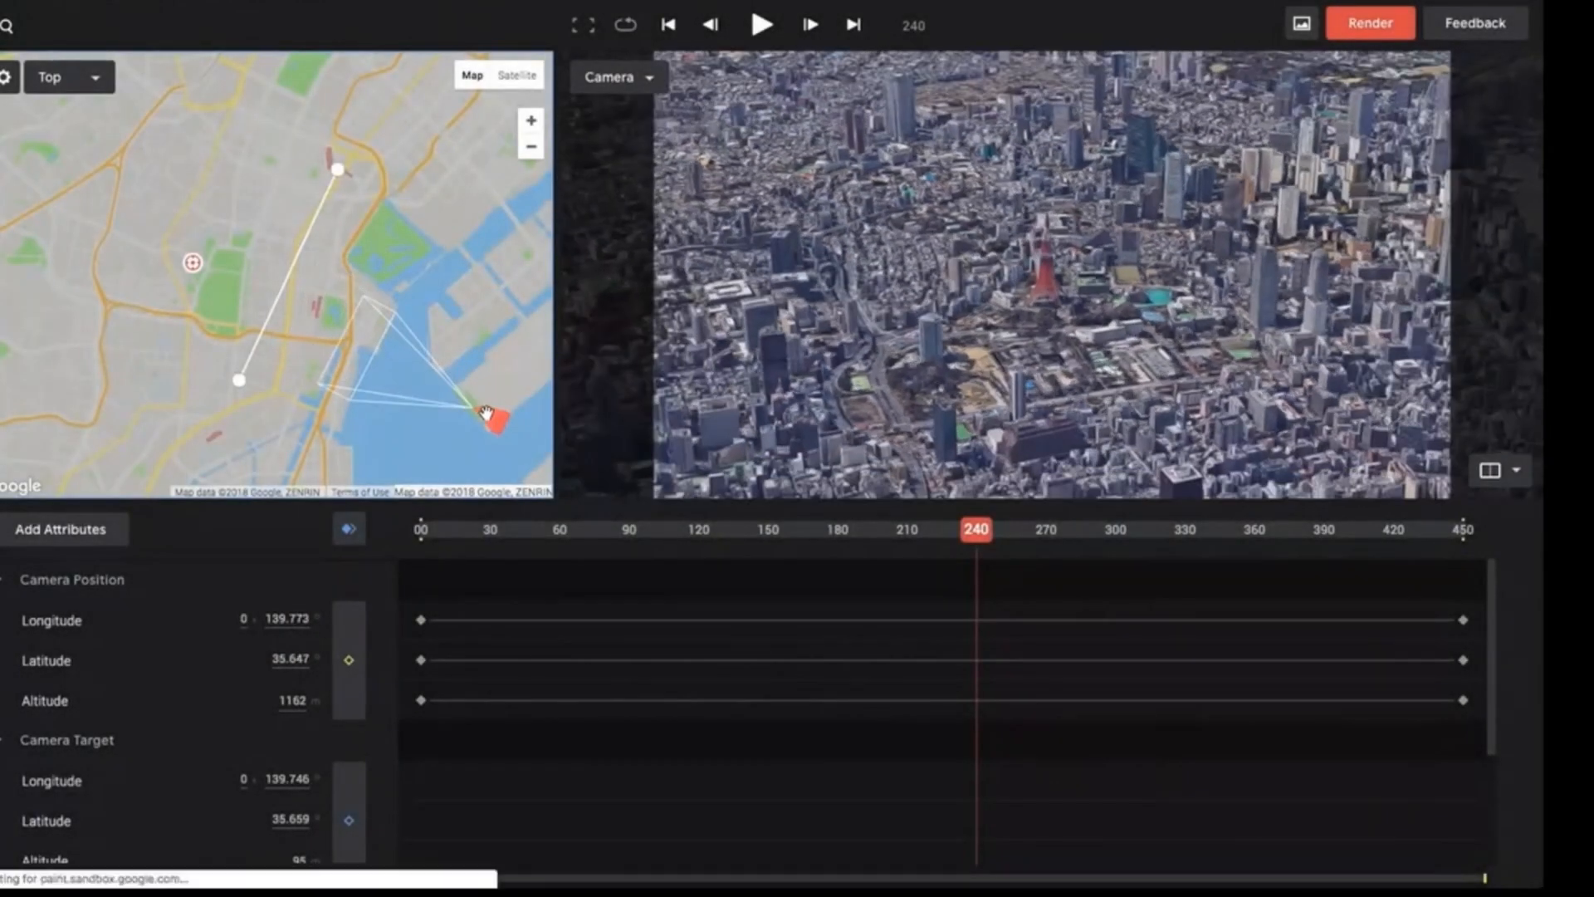
key(space)
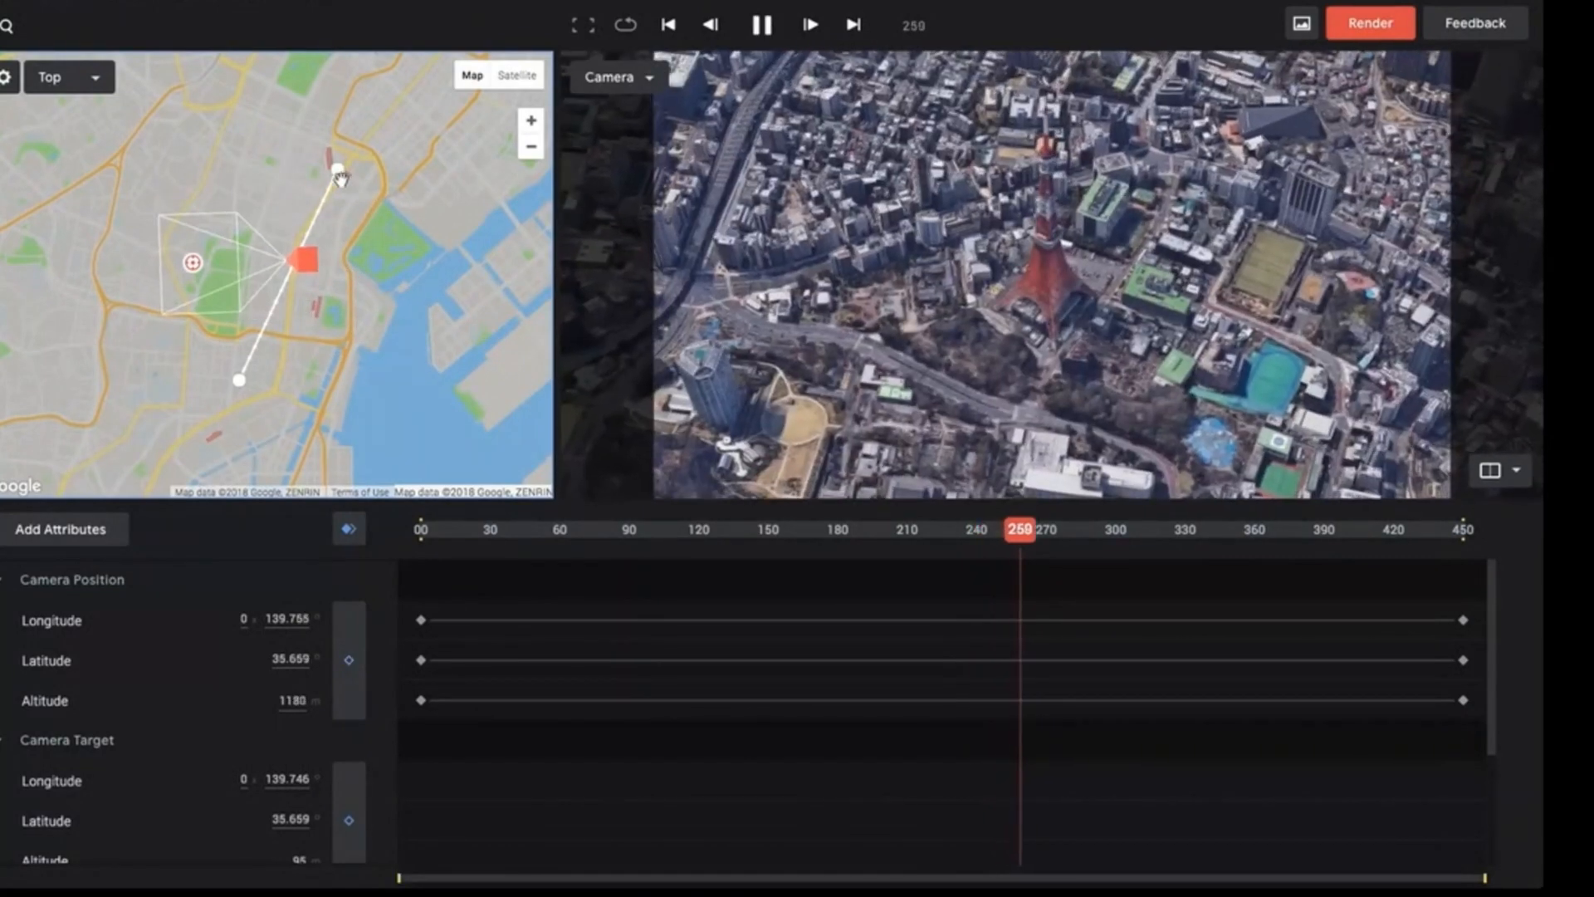
key(space)
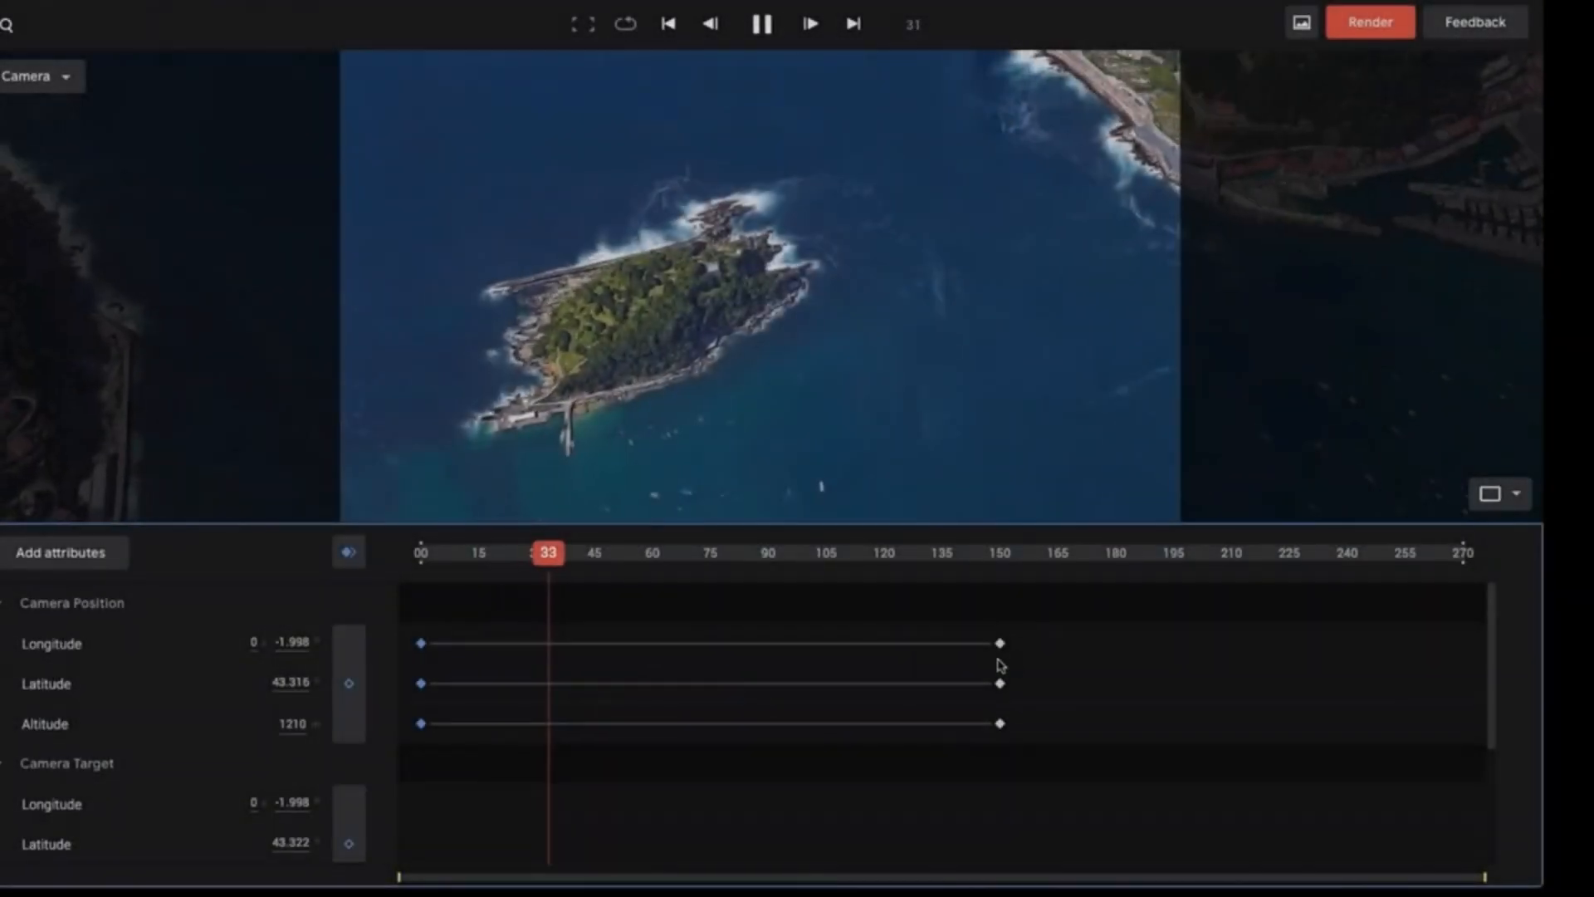
Apply easing to all Camera Position keyframes of the island animation and show the Longitude, Latitude and Altitude curves for editing.
drag(1066, 621, 407, 750)
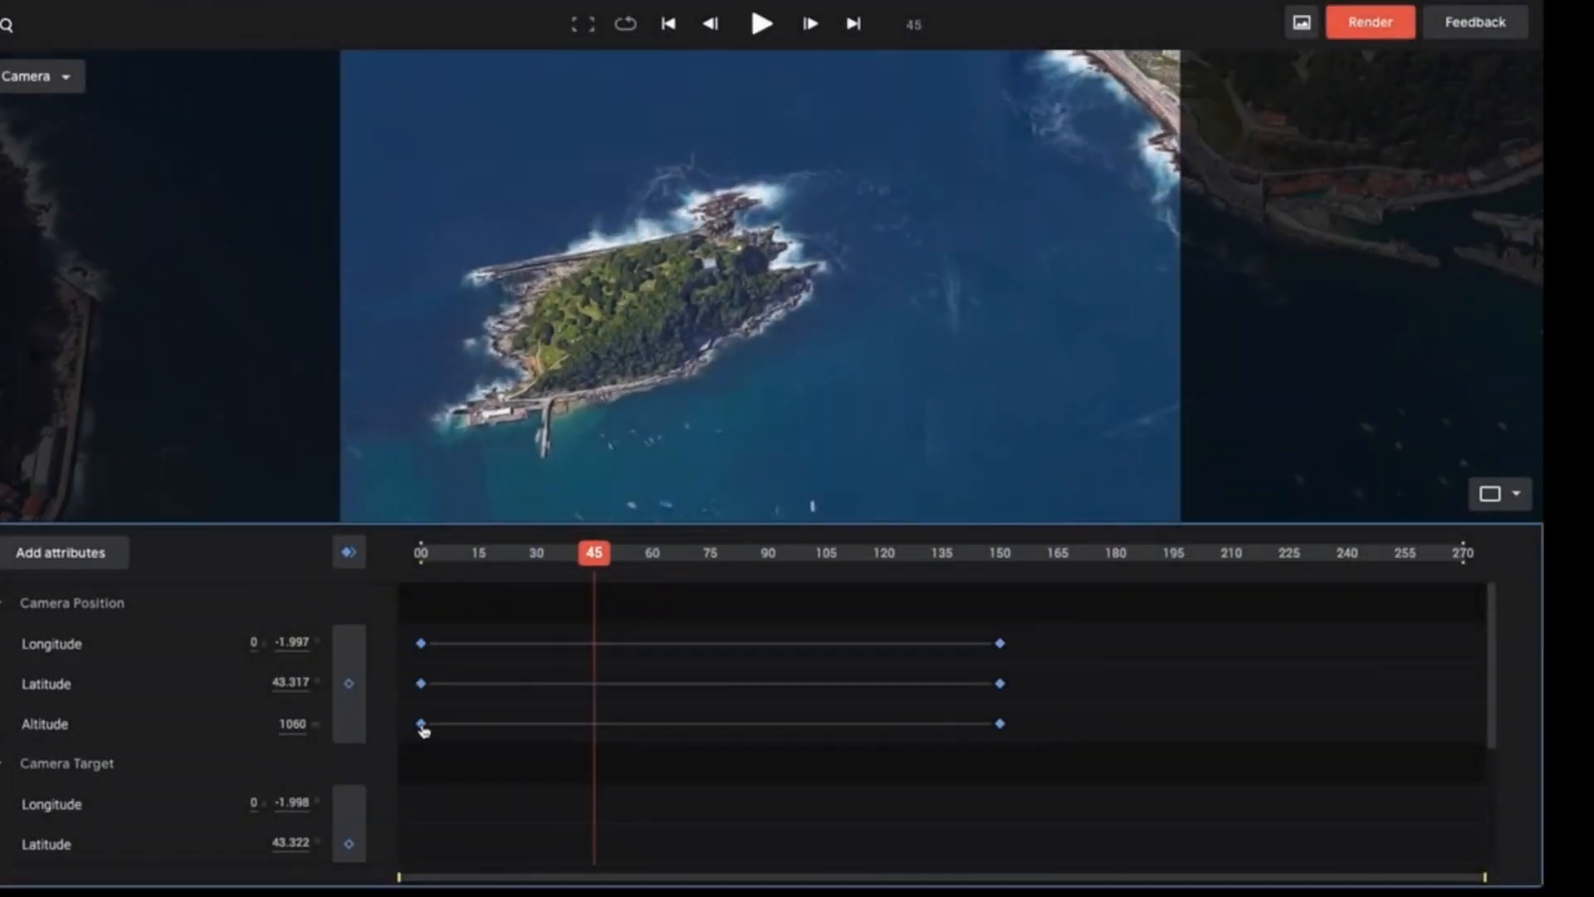
right_click(422, 725)
click(490, 479)
double_click(155, 655)
shift+click(124, 731)
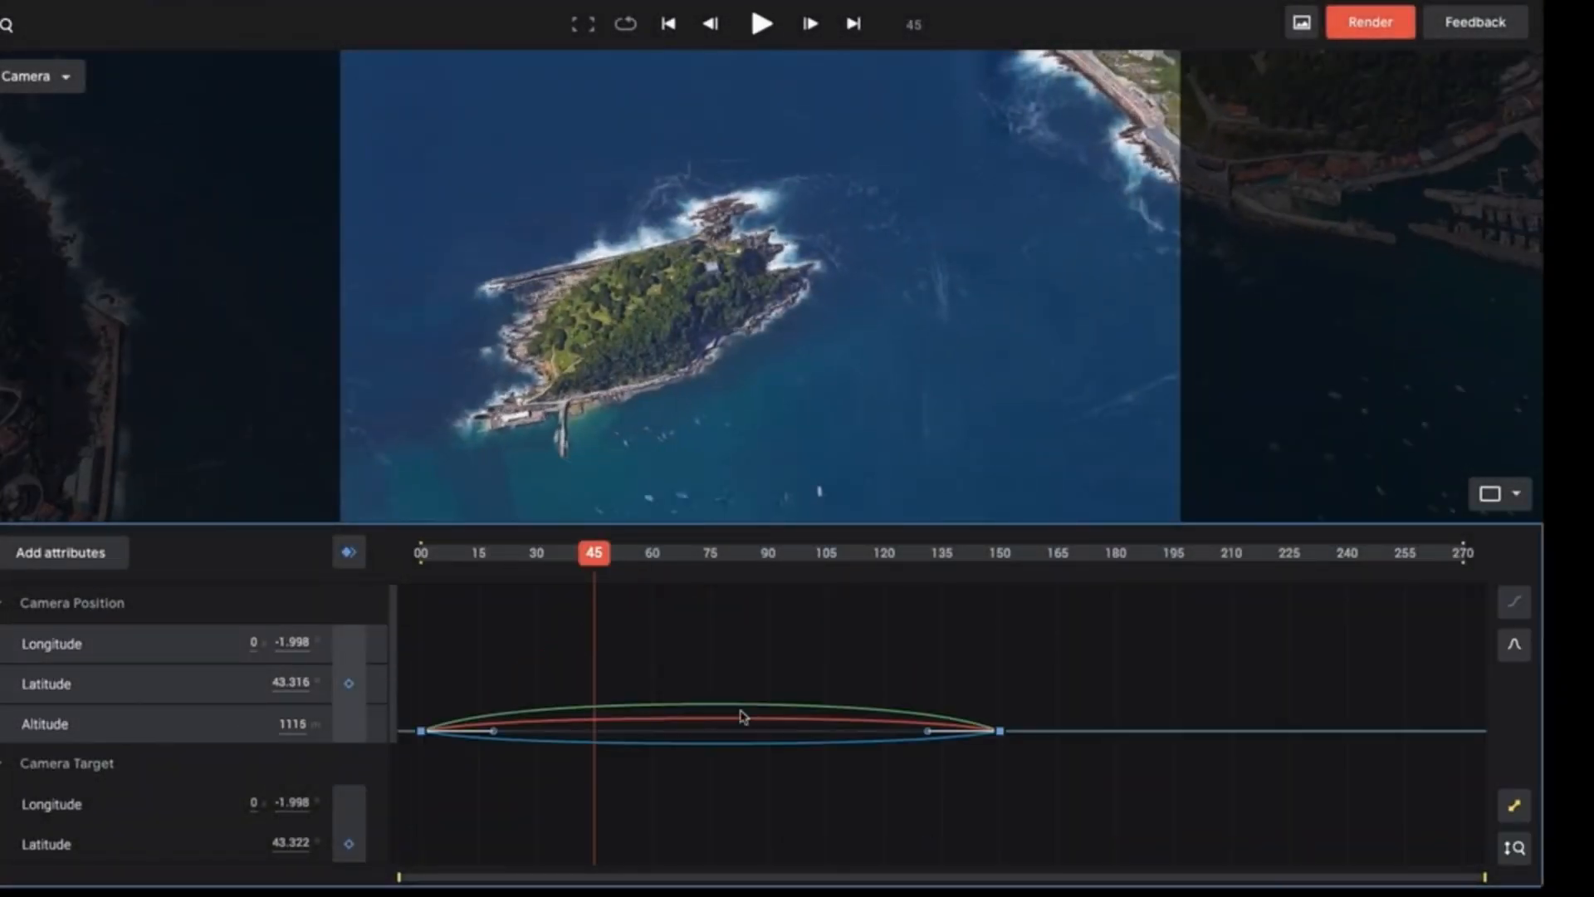
Extend the end keyframes' curve handles to about frame 90 and the start keyframes' handles to about frame 48, and play from the start.
drag(884, 772, 883, 773)
drag(927, 731, 766, 738)
drag(536, 653, 404, 768)
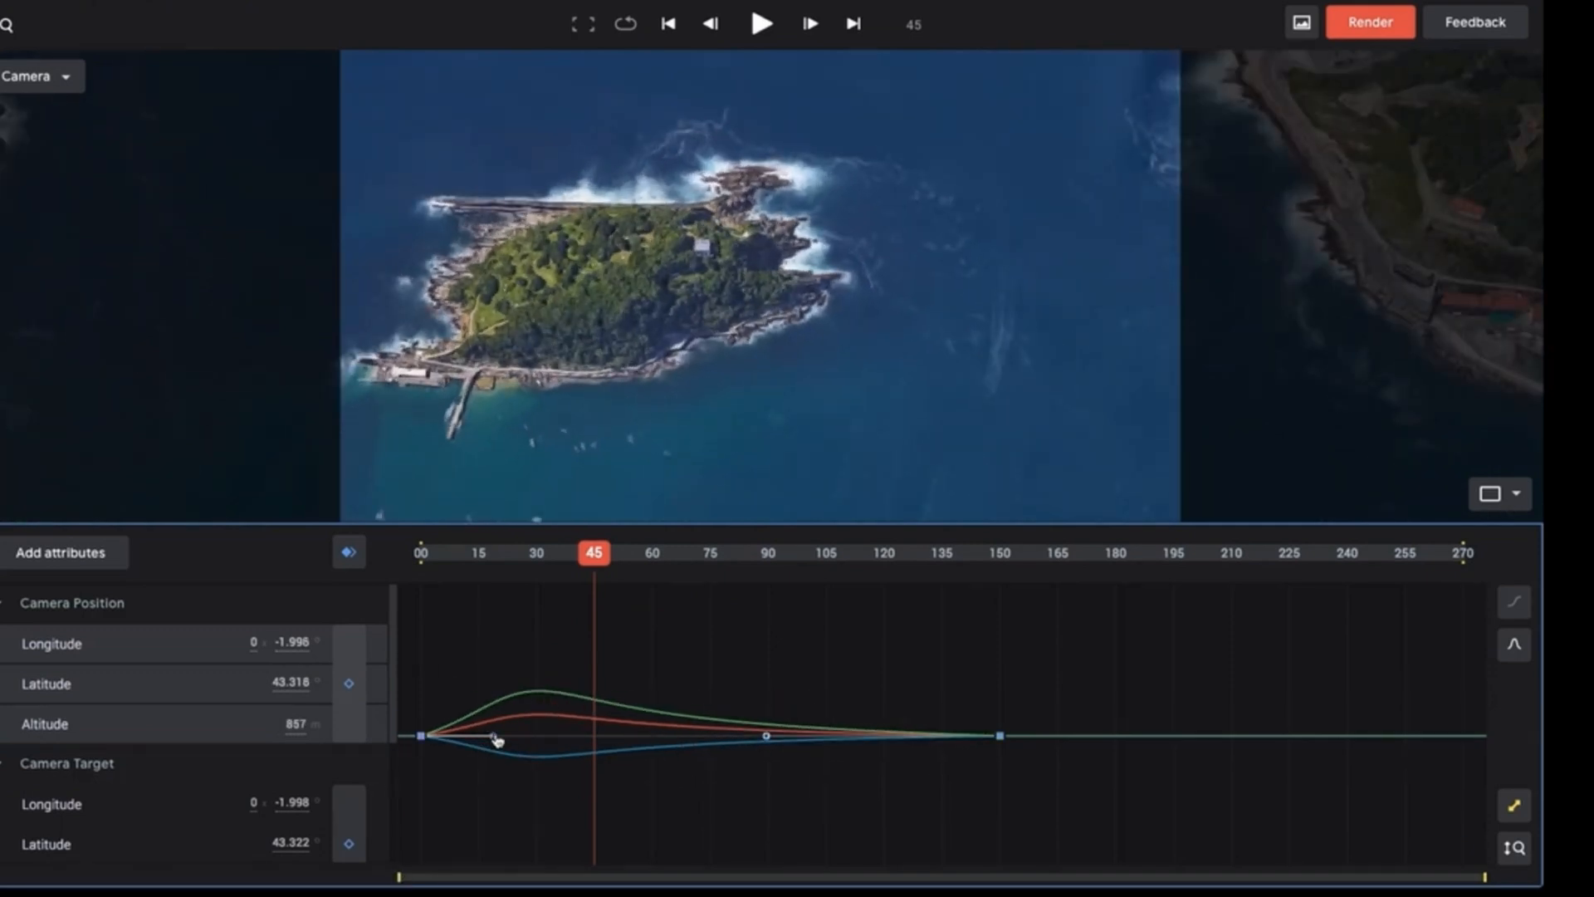
drag(495, 737, 608, 754)
drag(595, 554, 415, 588)
key(space)
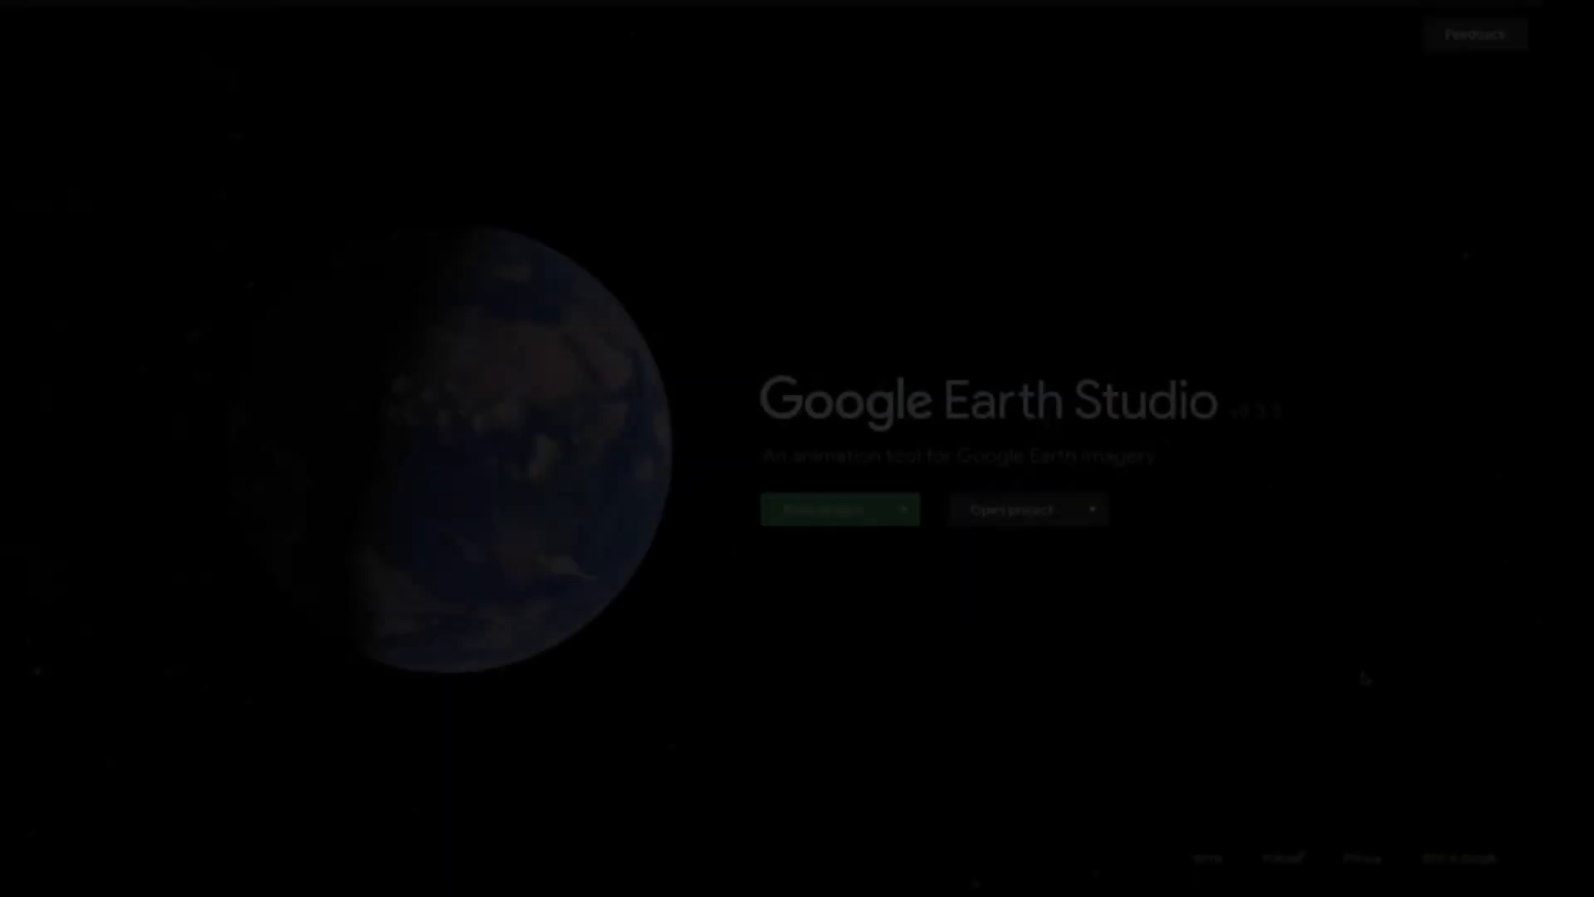
Create a Quick Start project from the Orbit template.
click(901, 514)
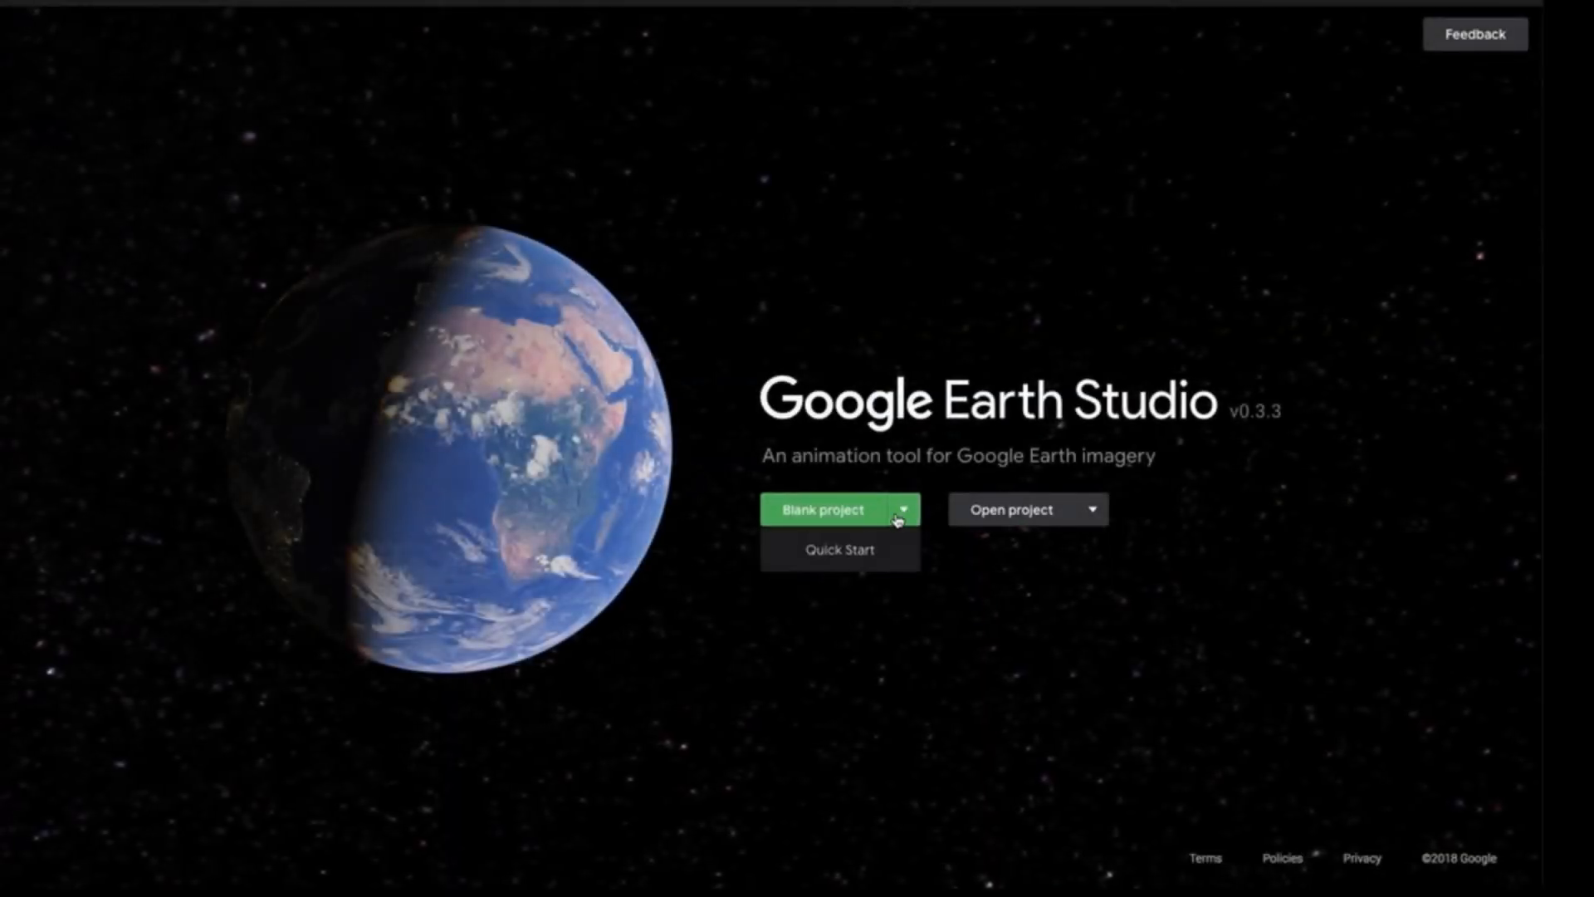
click(853, 550)
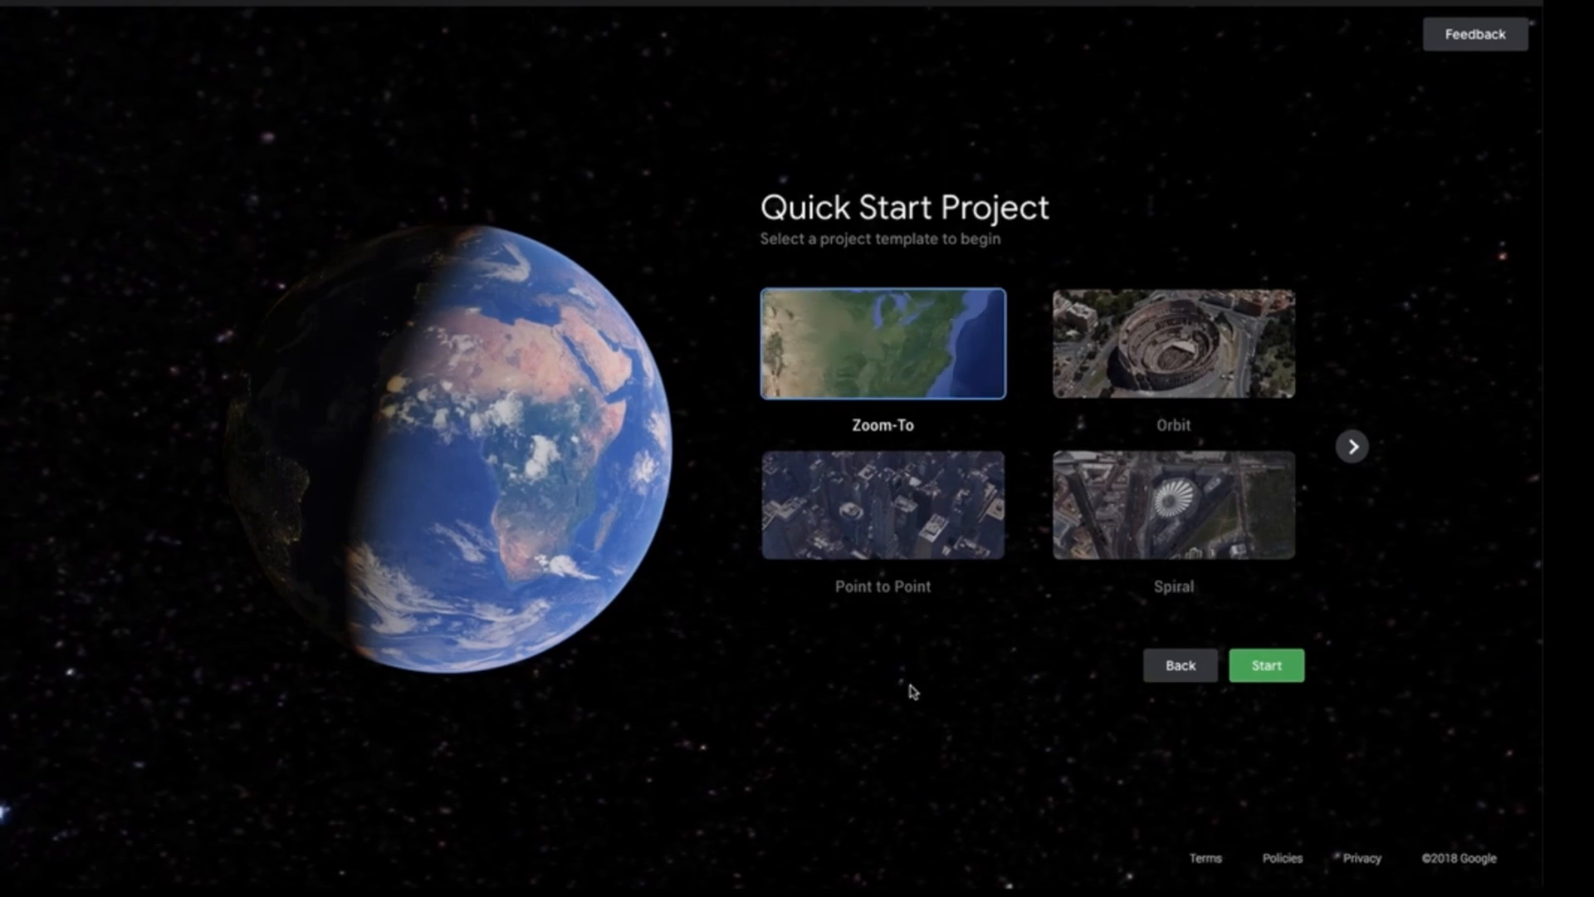
click(1116, 365)
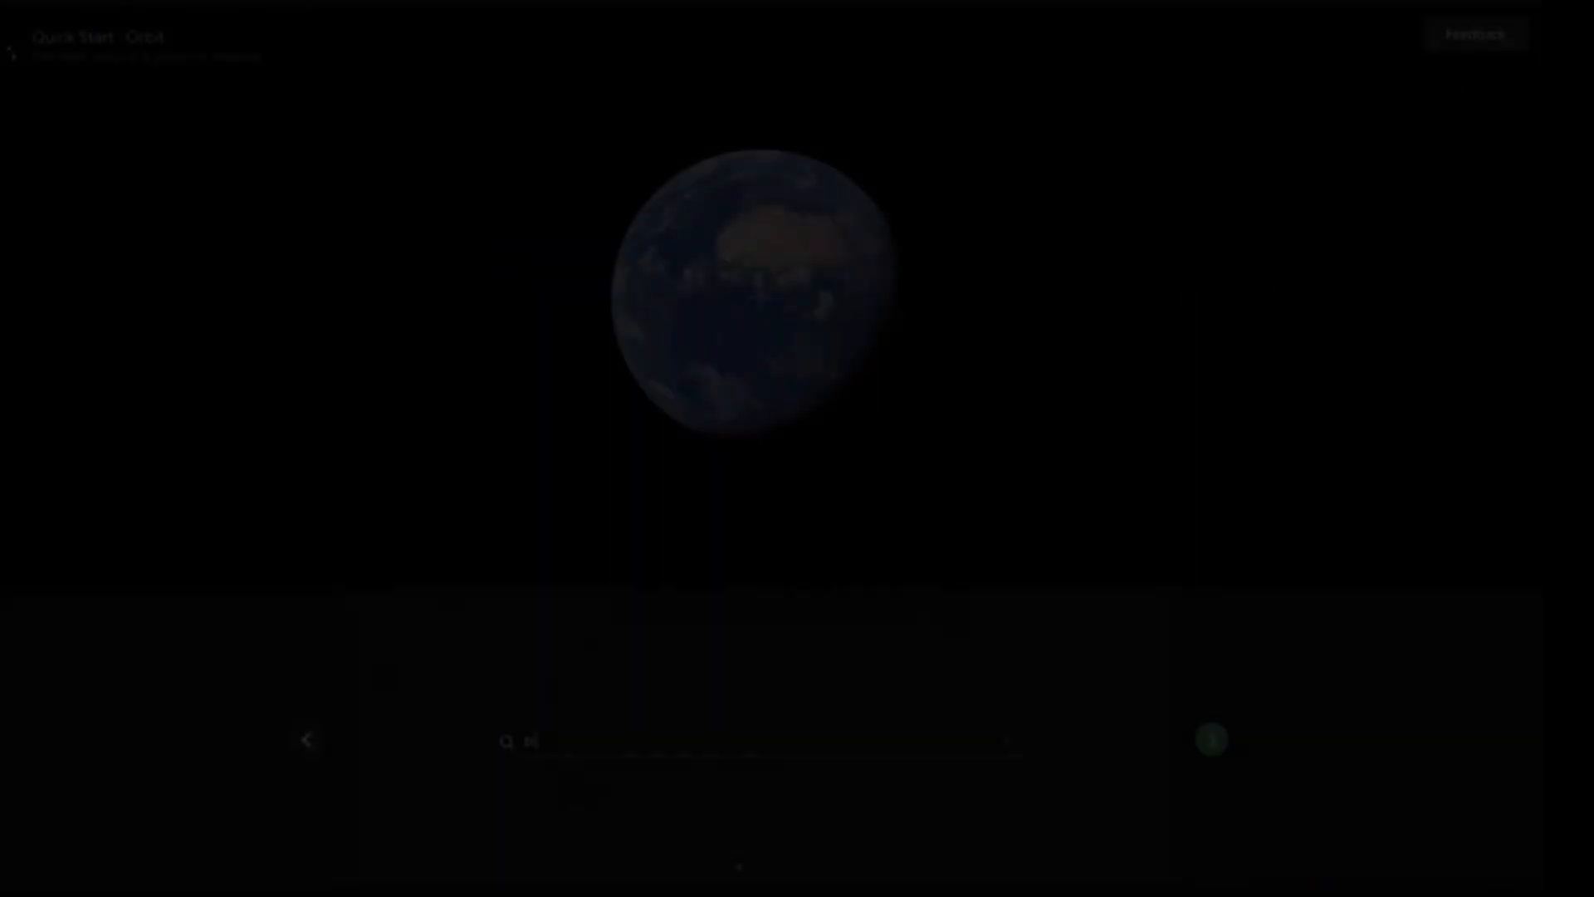
Search for Big Ben in London, use it as the orbit point, and continue to the orbit's radius and altitude settings.
text(big ben lon)
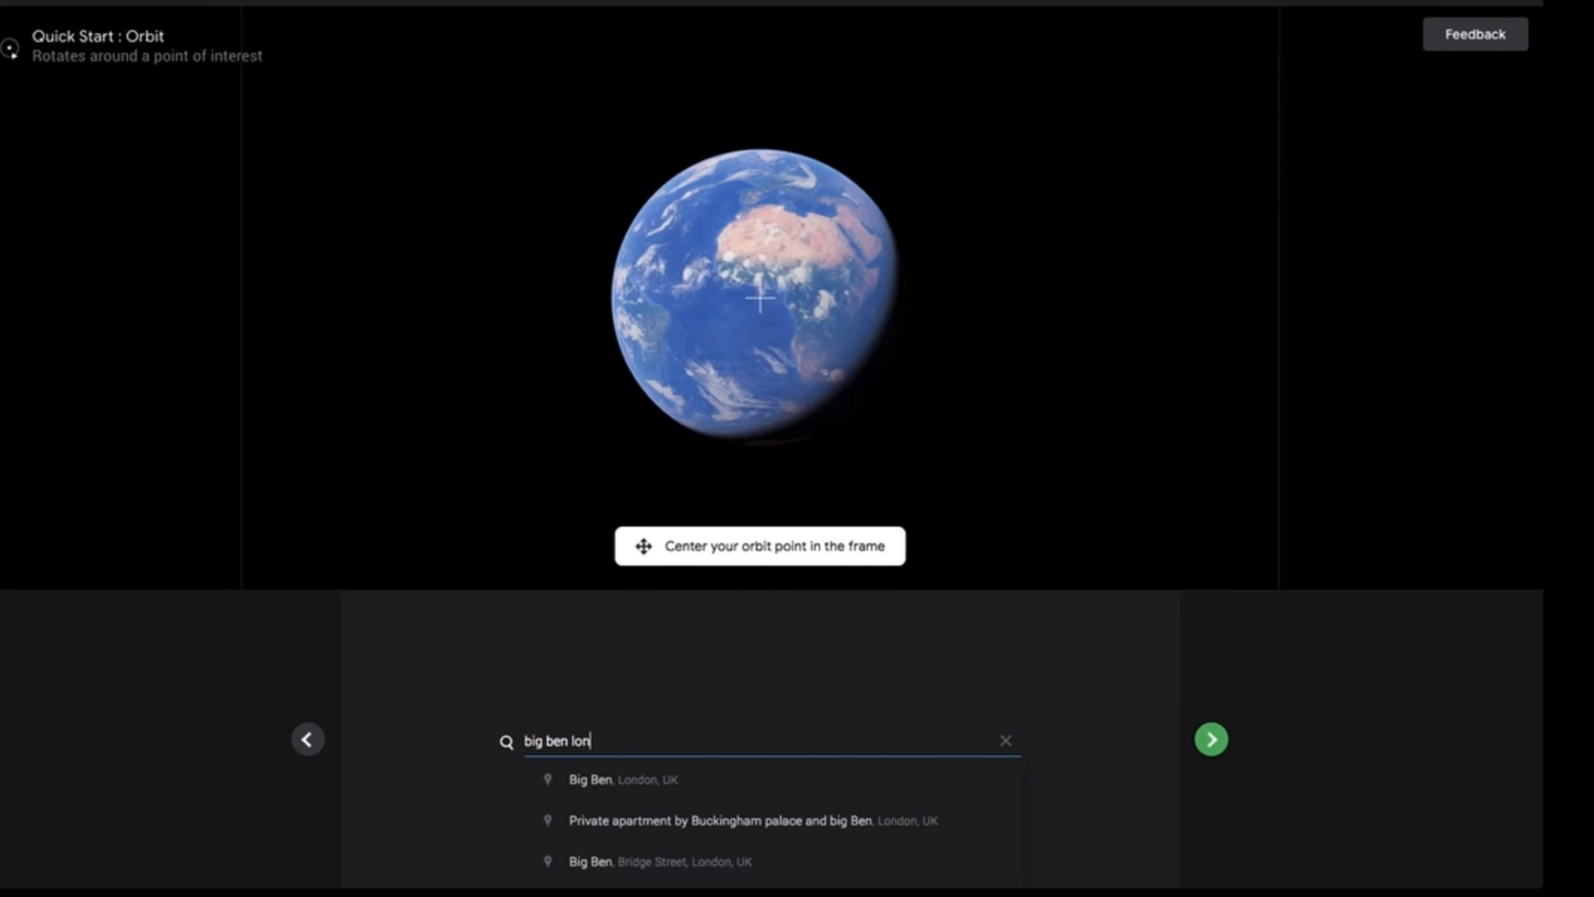
key(Down)
key(Return)
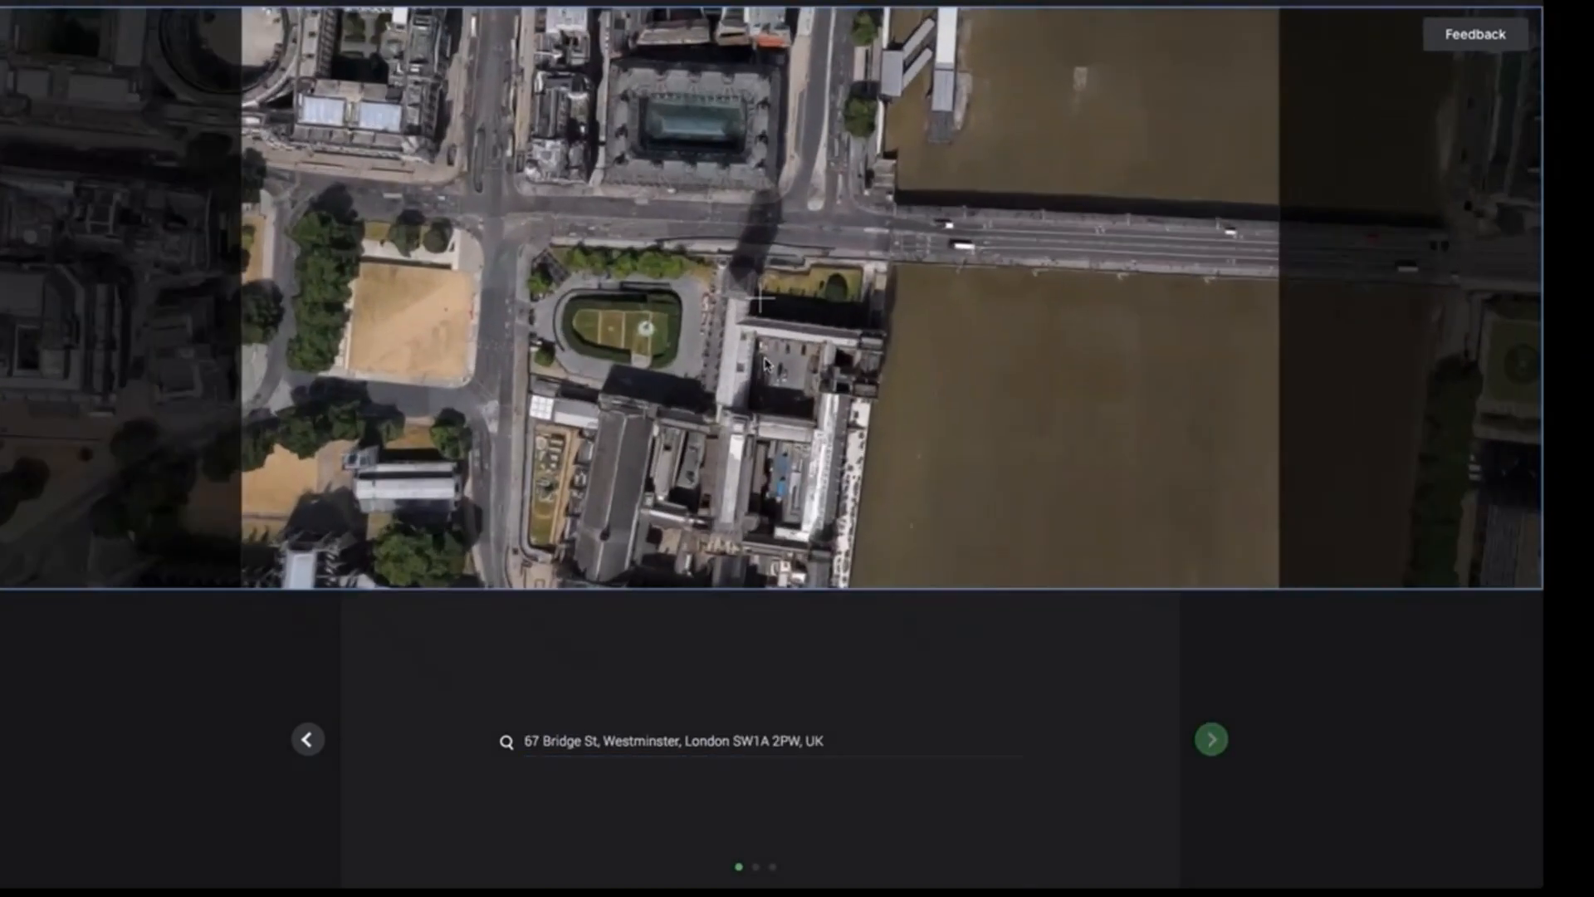
click(1210, 741)
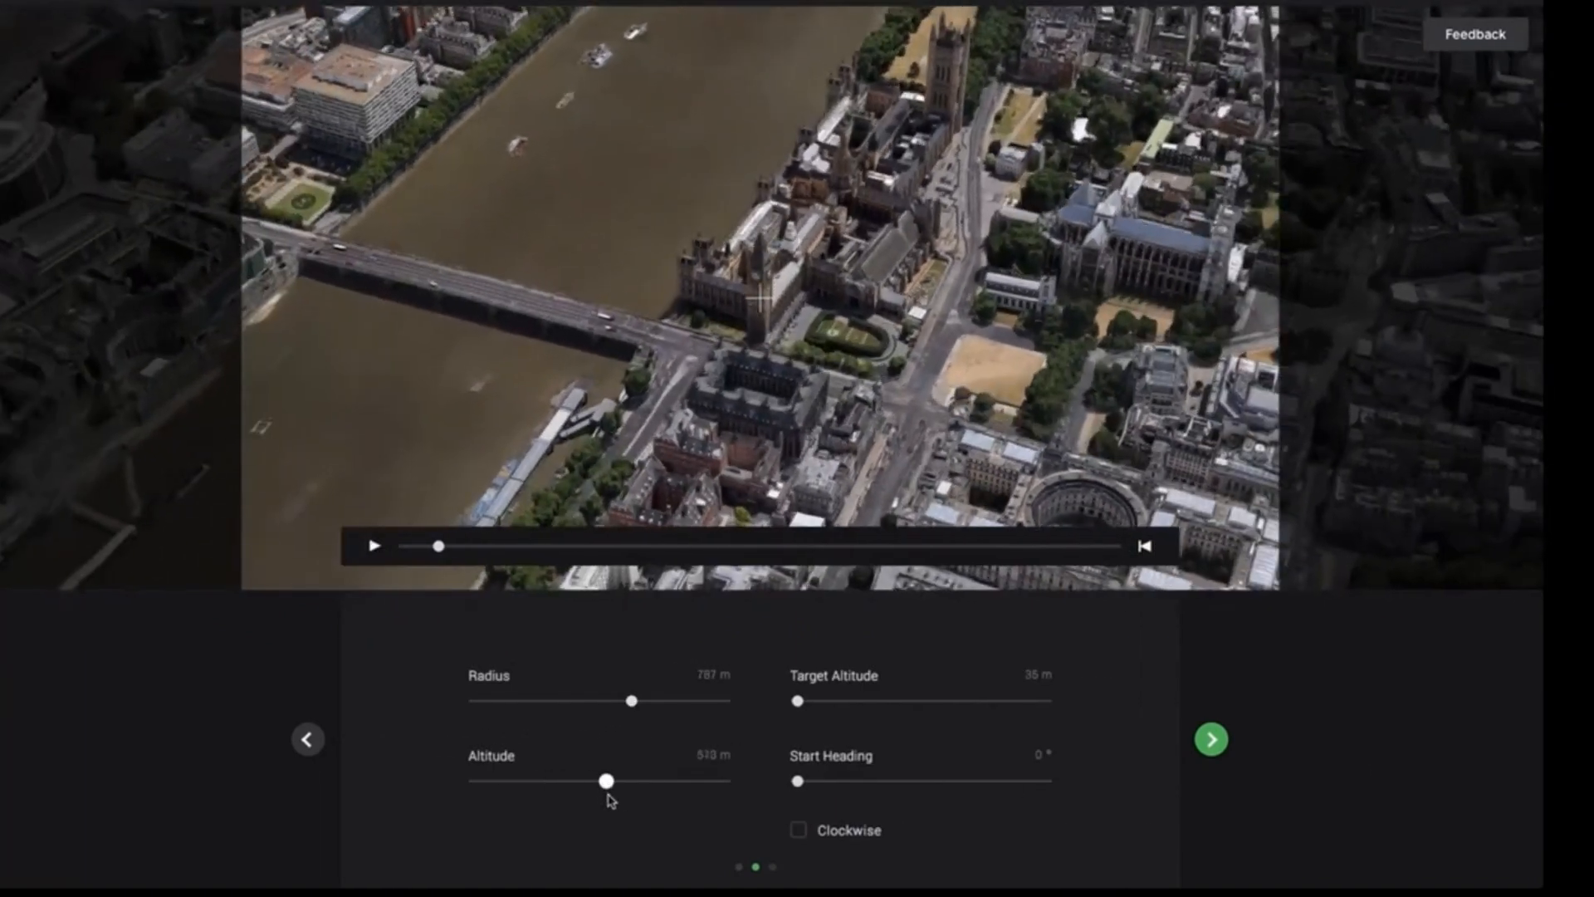